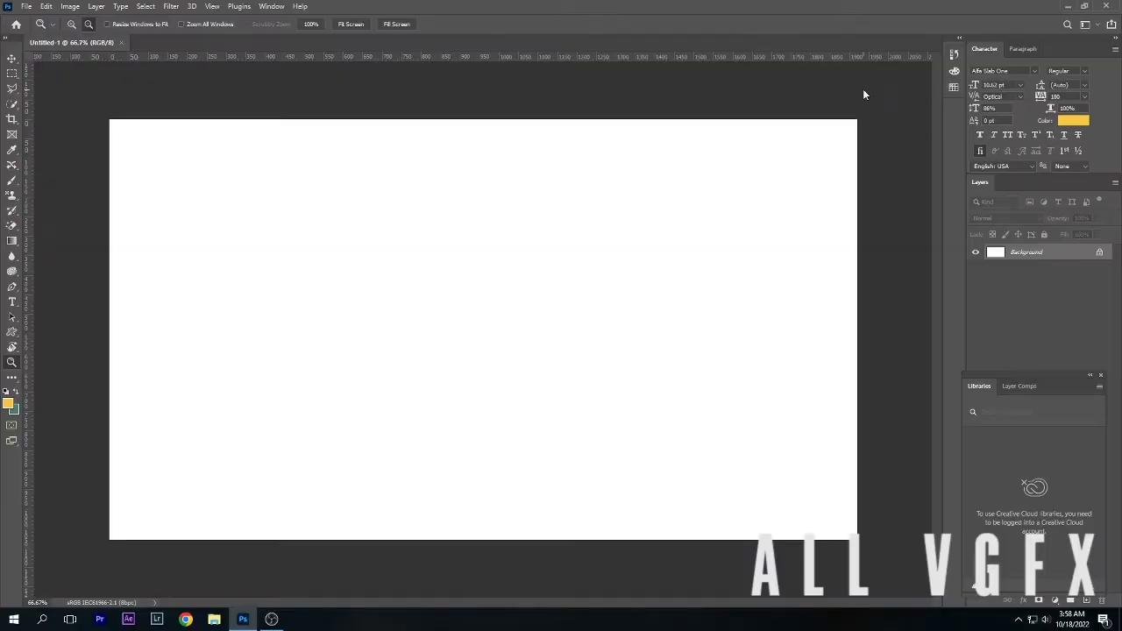
# Step: Dismiss the Open dialog and browse File Explorer's Downloads folder for the two photos
pyautogui.hotkey('ctrl', 'o')
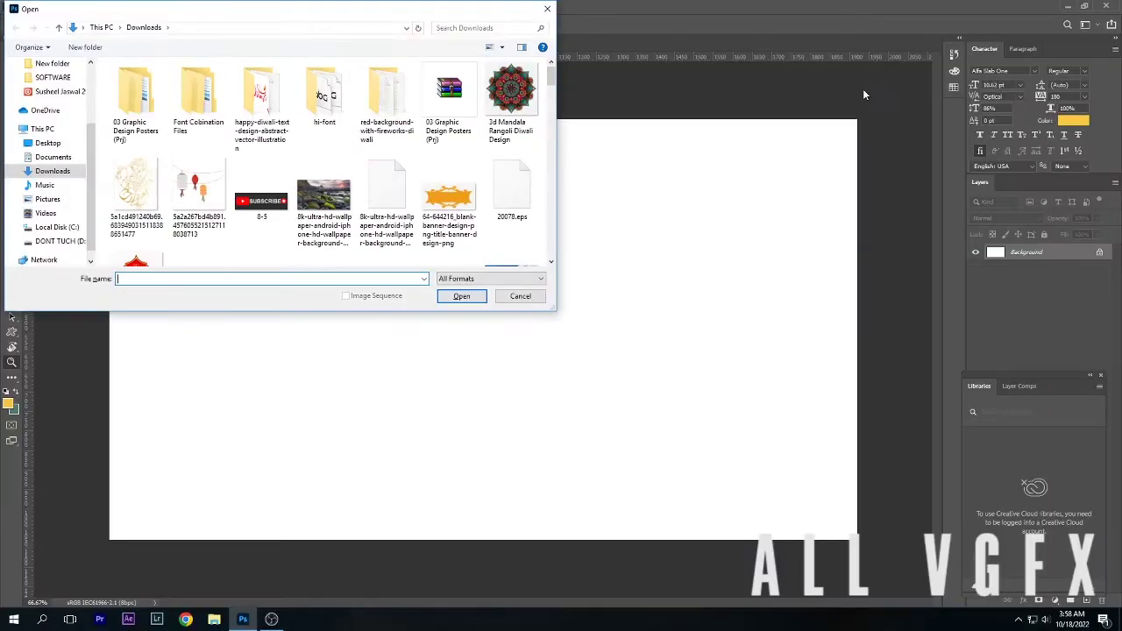
pyautogui.click(520, 298)
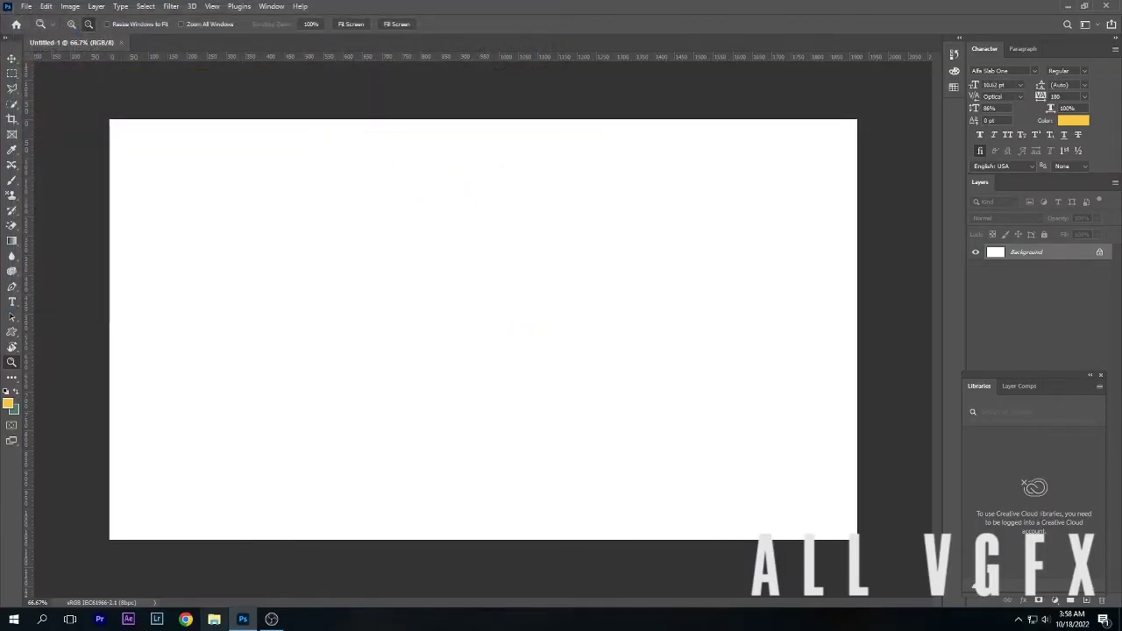
pyautogui.press('super+e')
pyautogui.scroll(-2, 618, 337)
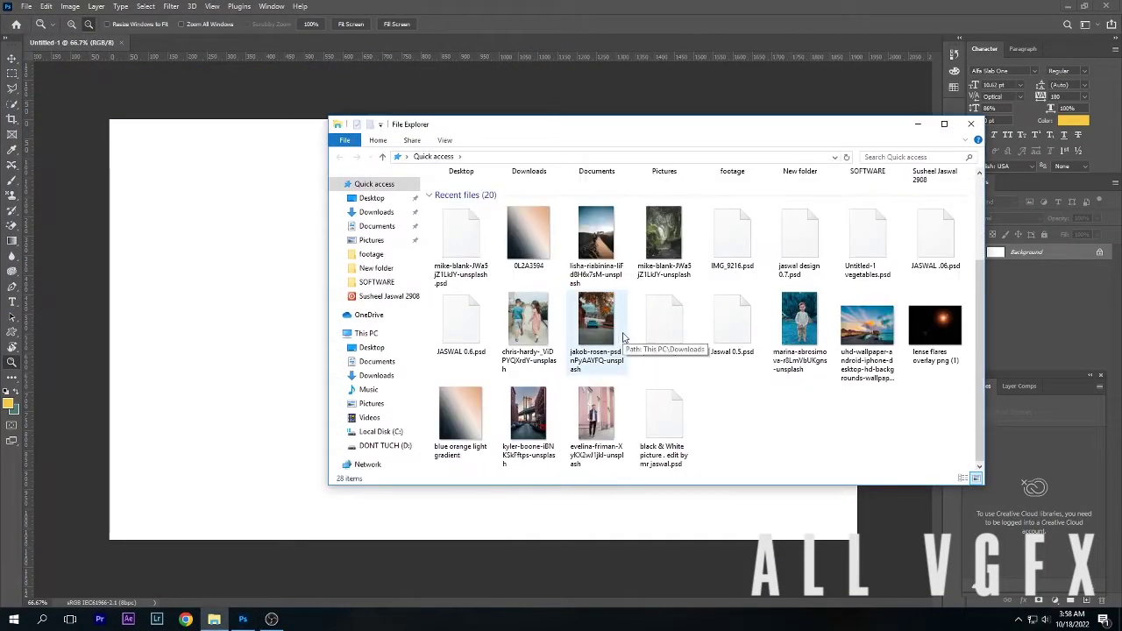
pyautogui.click(376, 213)
pyautogui.scroll(-2, 736, 298)
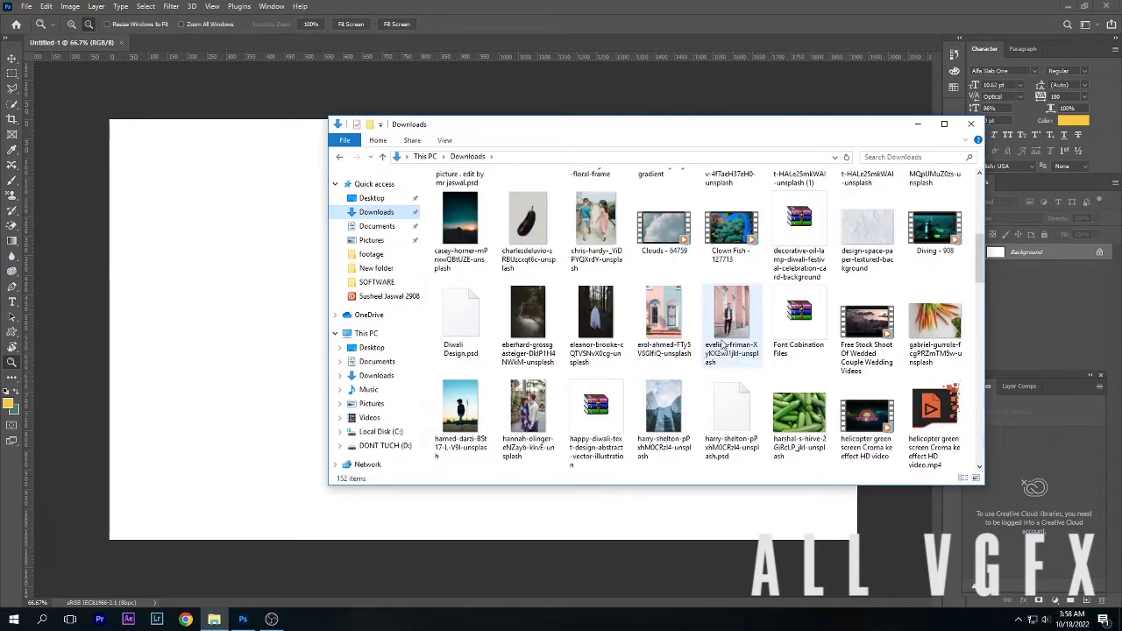
pyautogui.scroll(-2, 725, 346)
pyautogui.scroll(-2, 723, 351)
pyautogui.scroll(-2, 710, 357)
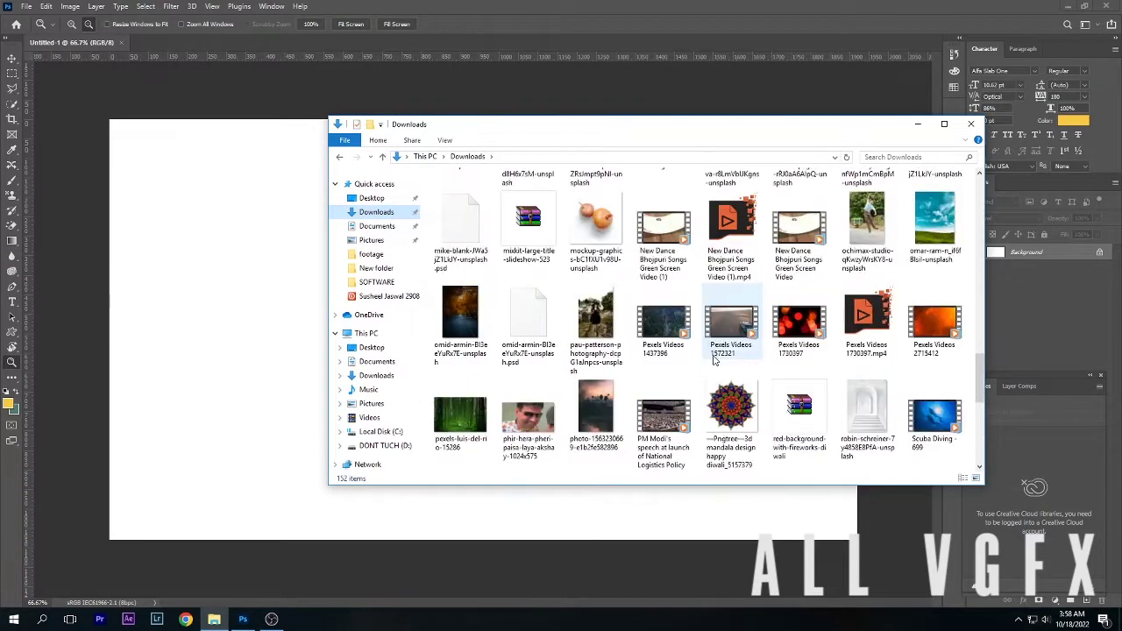
pyautogui.scroll(-2, 714, 360)
pyautogui.scroll(2, 714, 360)
# Step: Drag the pau-patterson and hidayat-abisena images onto Photoshop's tab bar as separate documents
pyautogui.moveTo(596, 298)
pyautogui.mouseDown()
pyautogui.moveTo(425, 131)
pyautogui.moveTo(172, 42)
pyautogui.mouseUp()
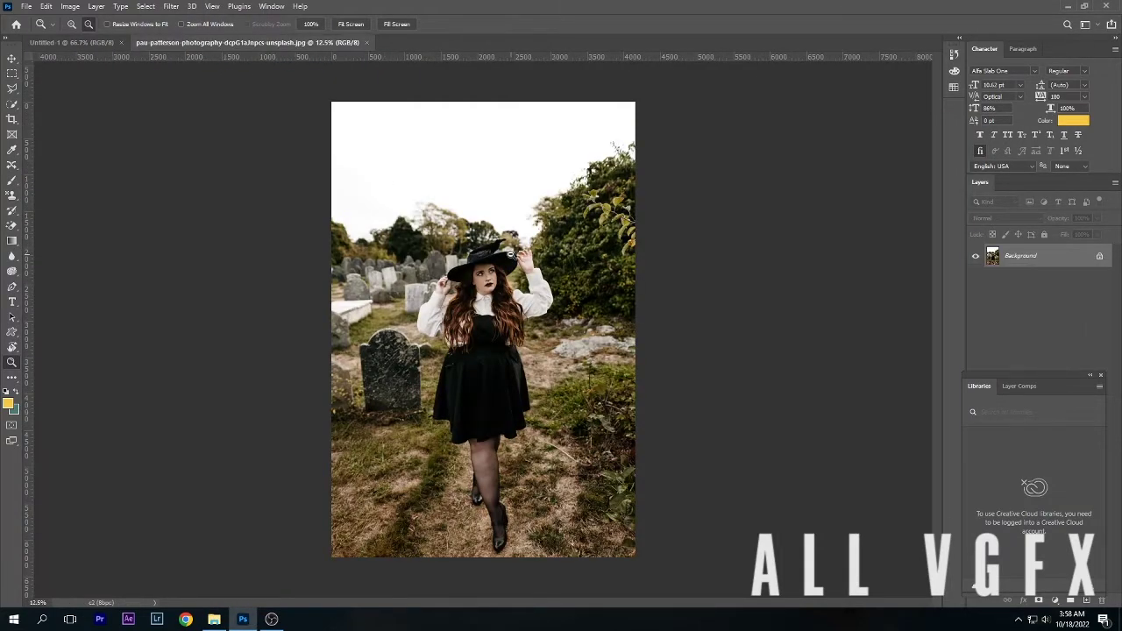
pyautogui.click(216, 620)
pyautogui.moveTo(987, 320); pyautogui.dragTo(992, 305)
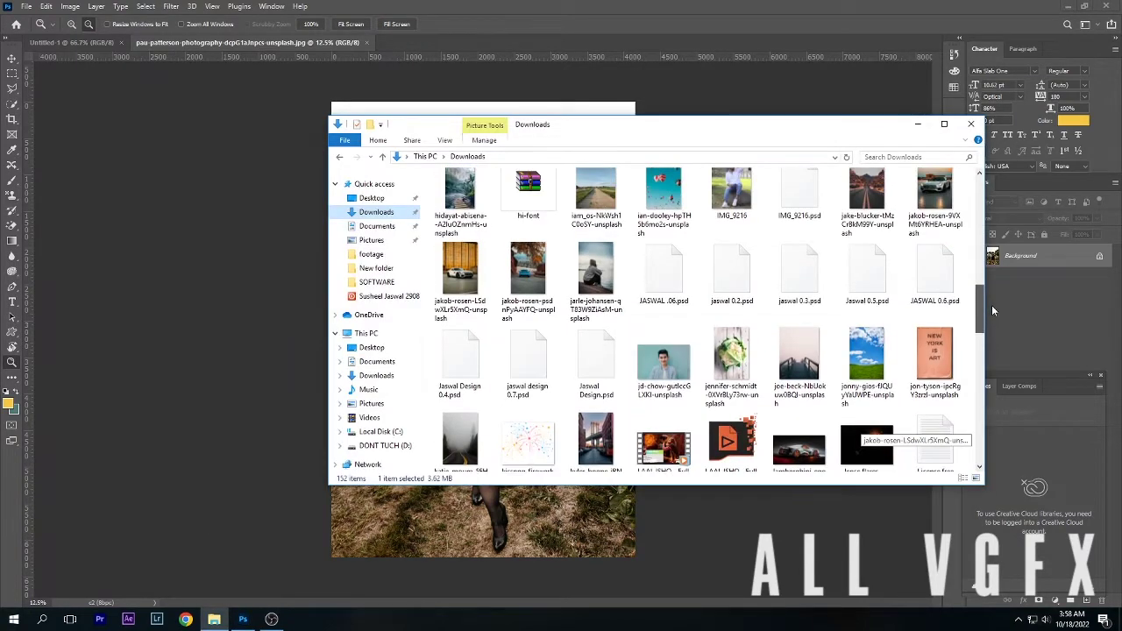
pyautogui.moveTo(993, 310); pyautogui.dragTo(994, 293)
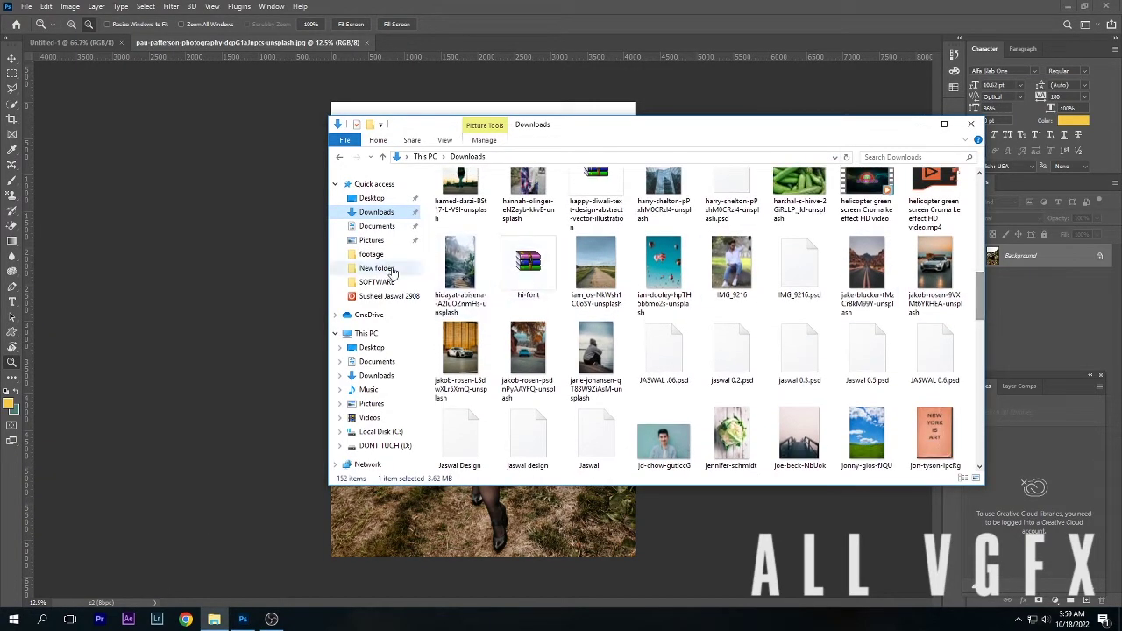
pyautogui.moveTo(460, 263); pyautogui.dragTo(436, 44)
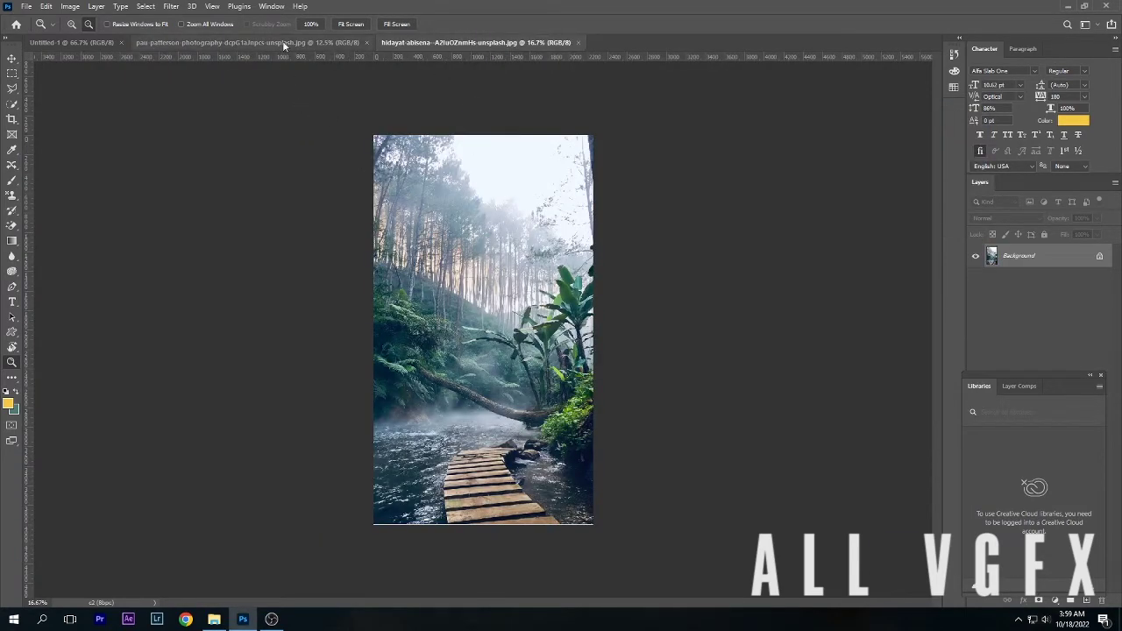
# Step: In the pau-patterson photo, box the woman with the Object Selection Tool to select her figure, hat and dress
pyautogui.click(283, 42)
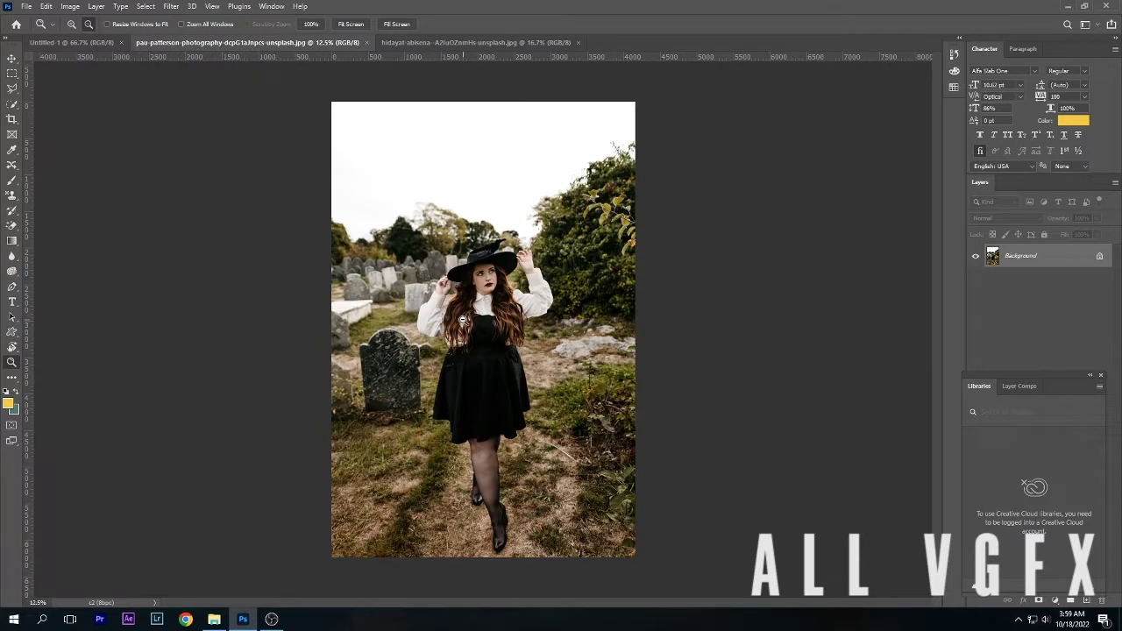
pyautogui.click(12, 104)
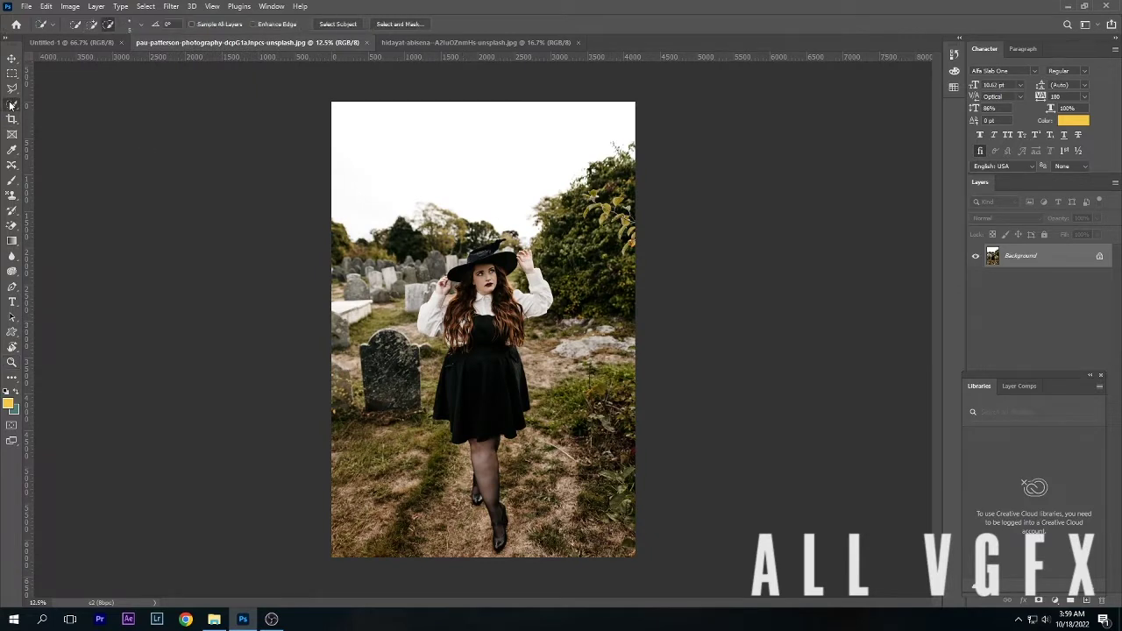
pyautogui.rightClick(13, 103)
pyautogui.click(52, 102)
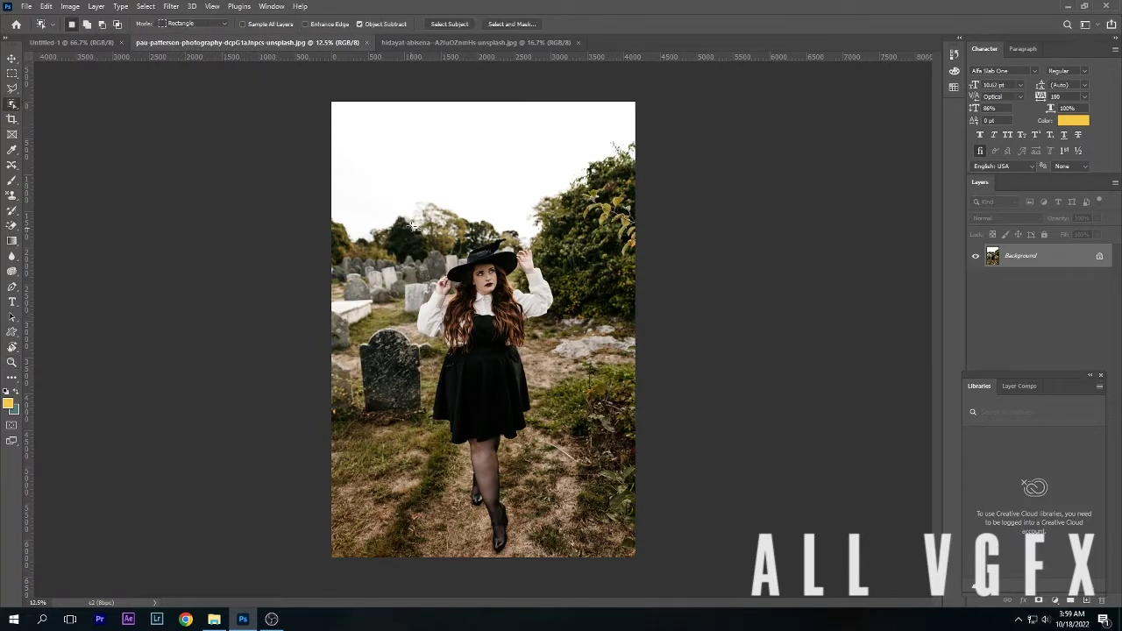
pyautogui.moveTo(407, 198); pyautogui.dragTo(568, 554)
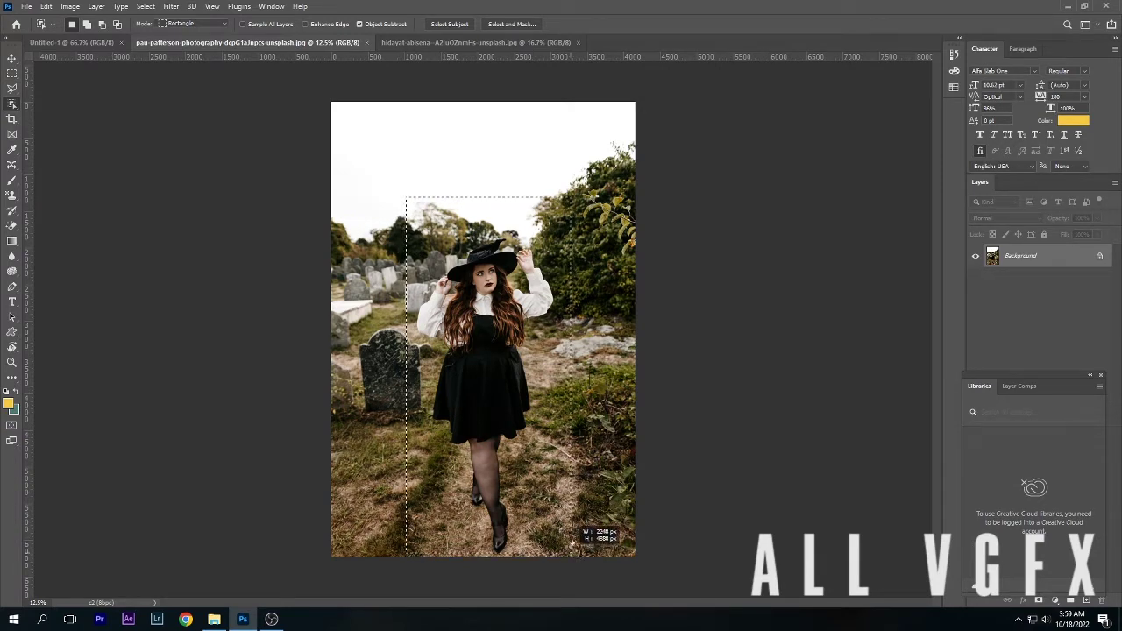
pyautogui.moveTo(566, 543); pyautogui.dragTo(568, 542)
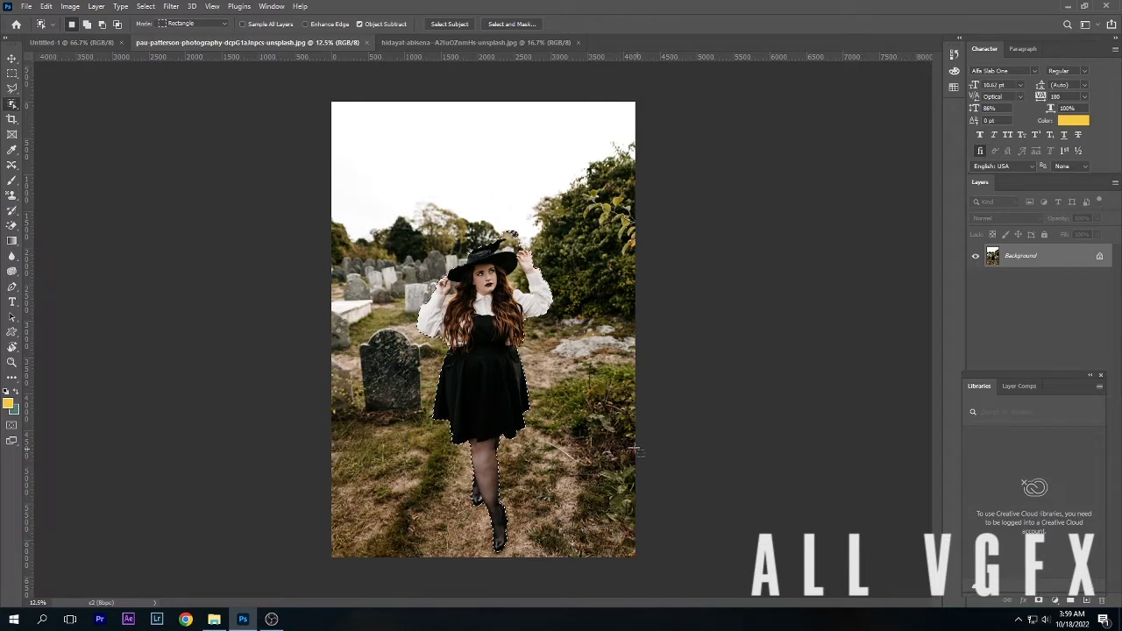
pyautogui.hotkey('shift', 'w')
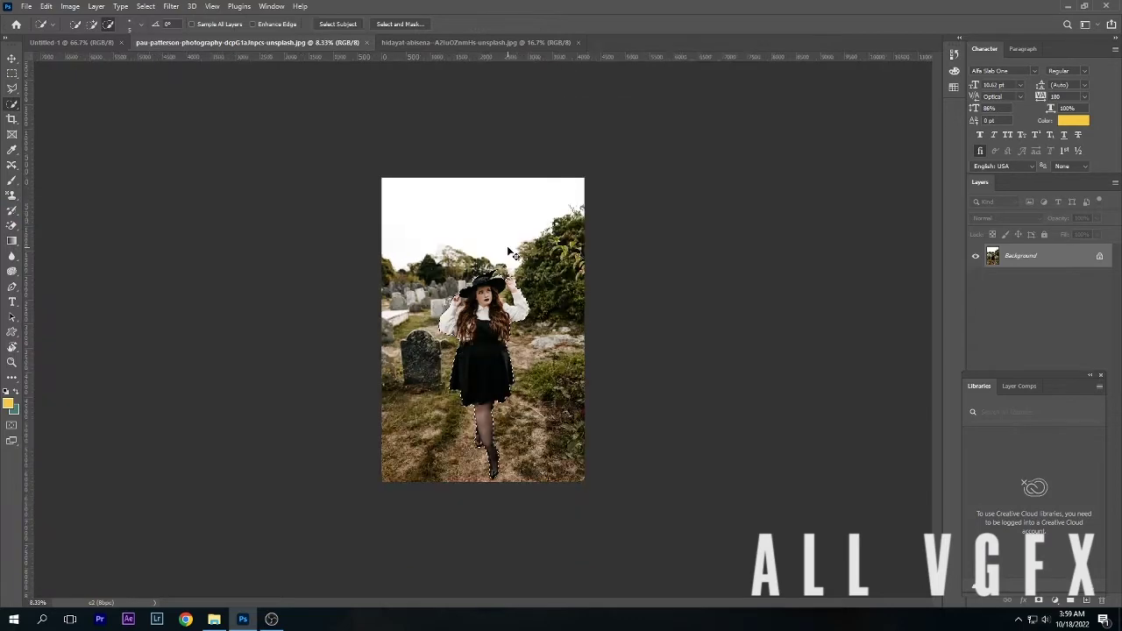
# Step: Copy the selected woman onto her own layer with Layer Via Copy (Ctrl+J)
pyautogui.hotkey('ctrl', '+')
pyautogui.hotkey('ctrl', '+')
pyautogui.hotkey('ctrl', '+')
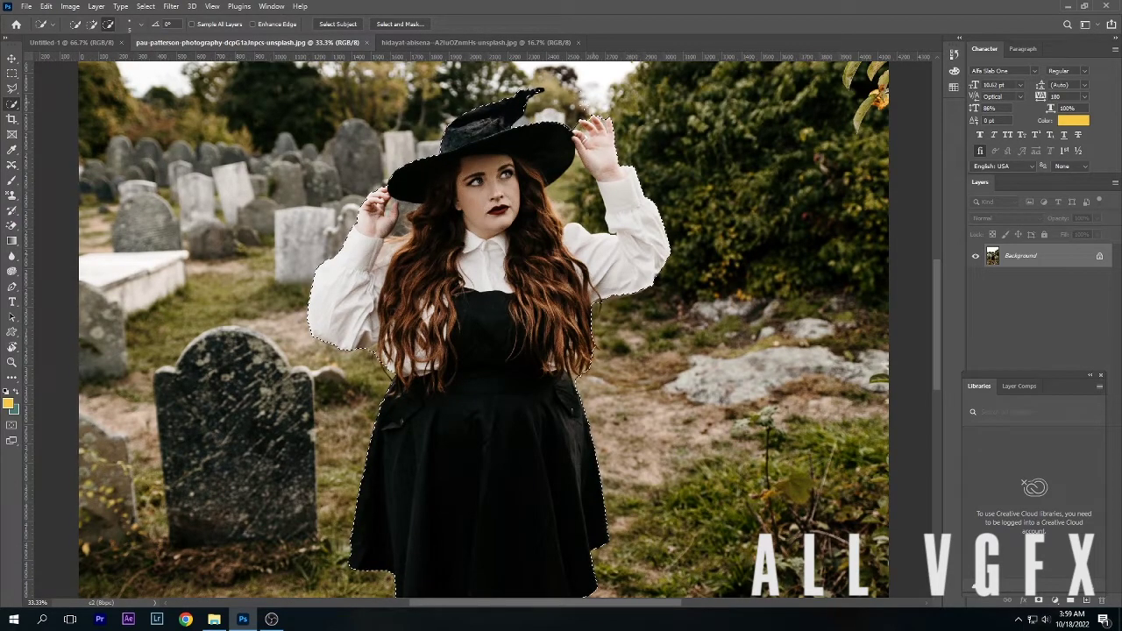
pyautogui.scroll(3, 482, 329)
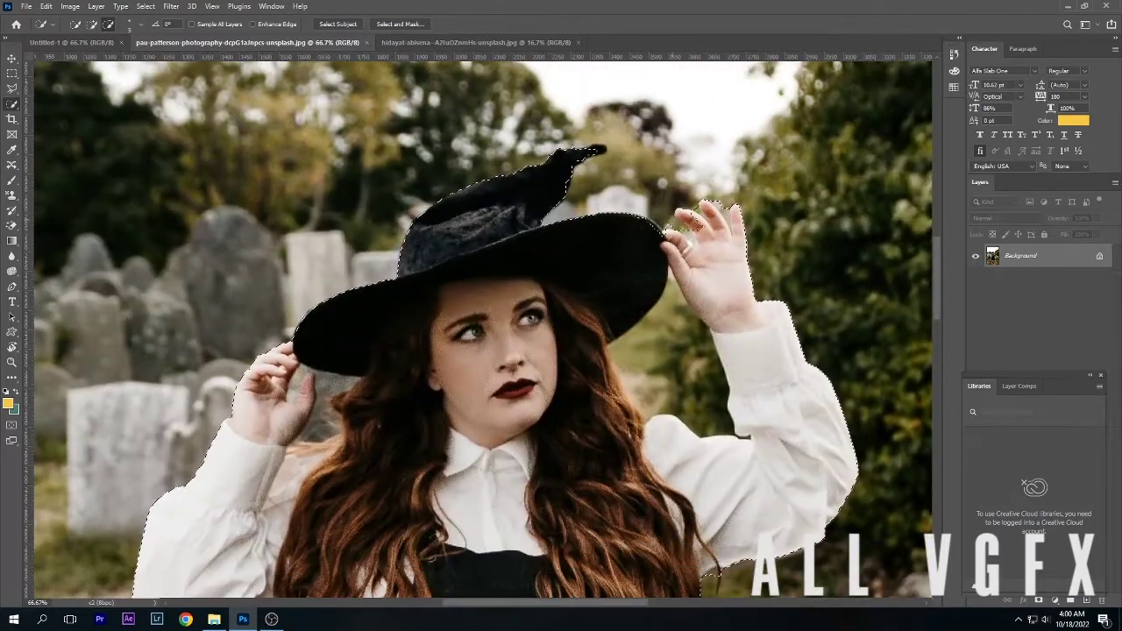
pyautogui.hotkey('ctrl', 'j')
pyautogui.scroll(-2, 309, 245)
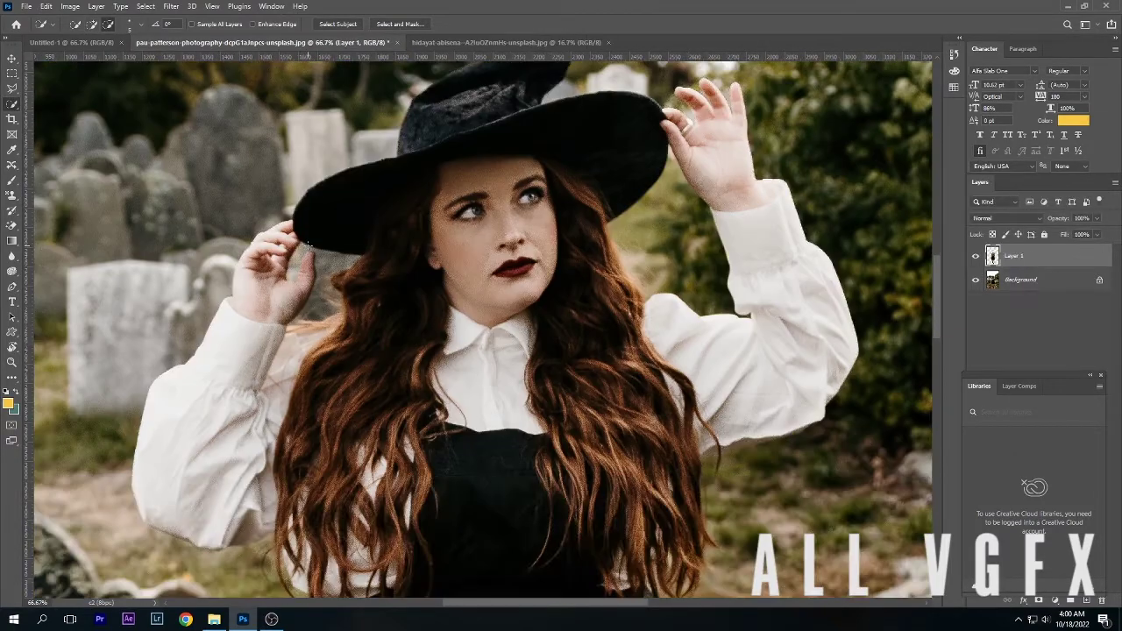
# Step: Close the Layer Comps and Libraries panels and hide the graveyard Background layer
pyautogui.moveTo(1040, 386); pyautogui.dragTo(1014, 312)
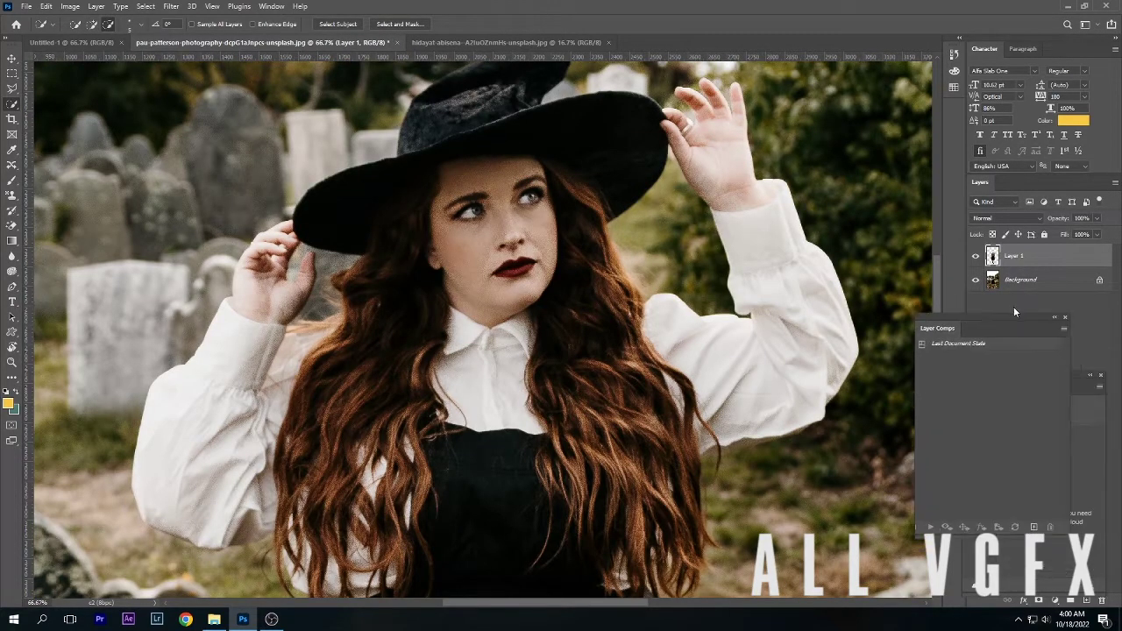
pyautogui.click(1064, 318)
pyautogui.click(1101, 375)
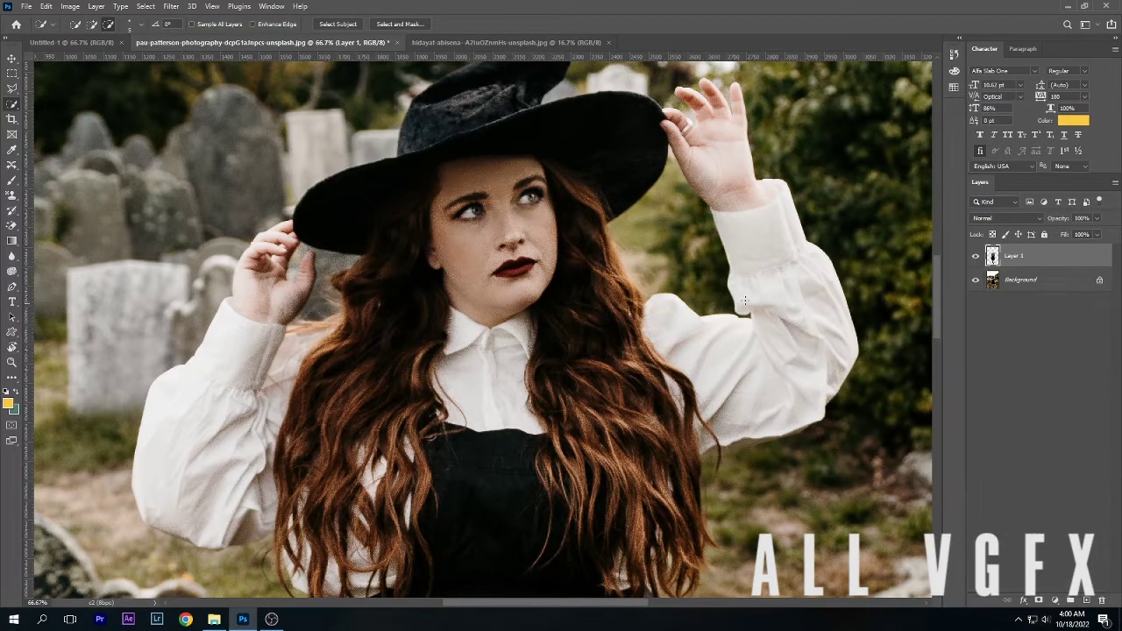
pyautogui.click(977, 281)
pyautogui.scroll(-2, 839, 262)
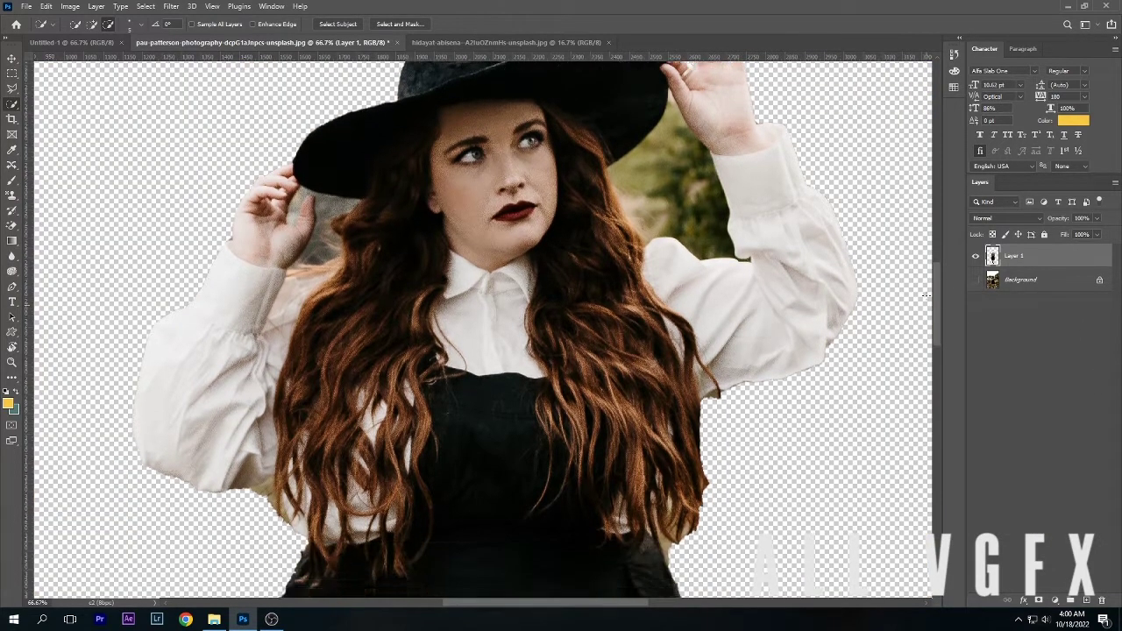
pyautogui.scroll(-2, 877, 277)
pyautogui.scroll(-2, 906, 285)
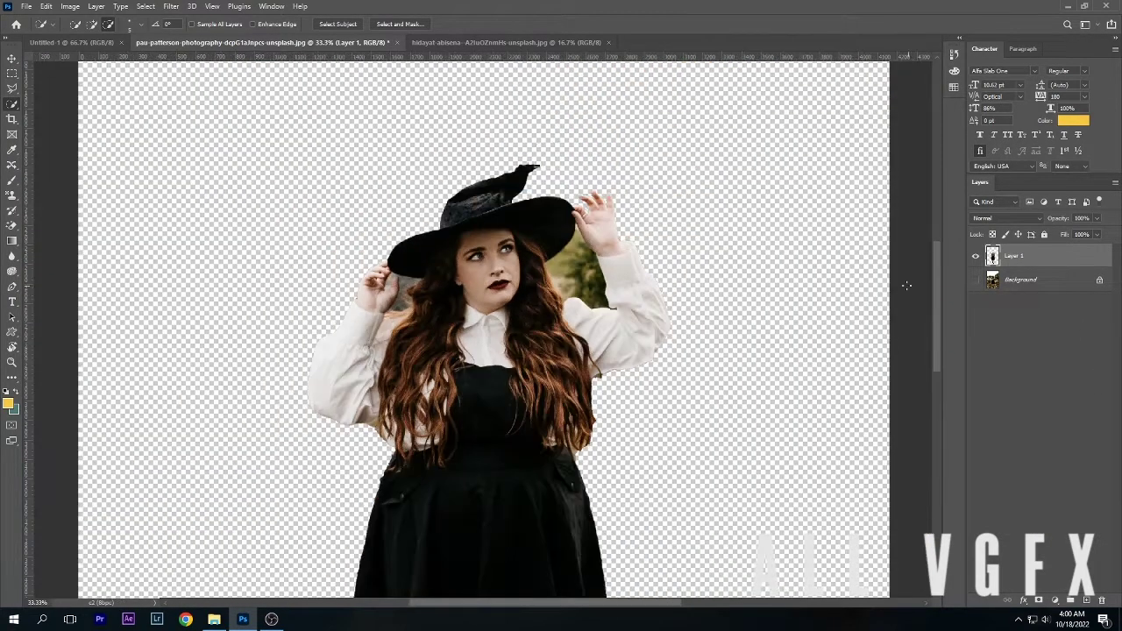
pyautogui.click(1039, 280)
pyautogui.click(975, 280)
pyautogui.click(975, 280)
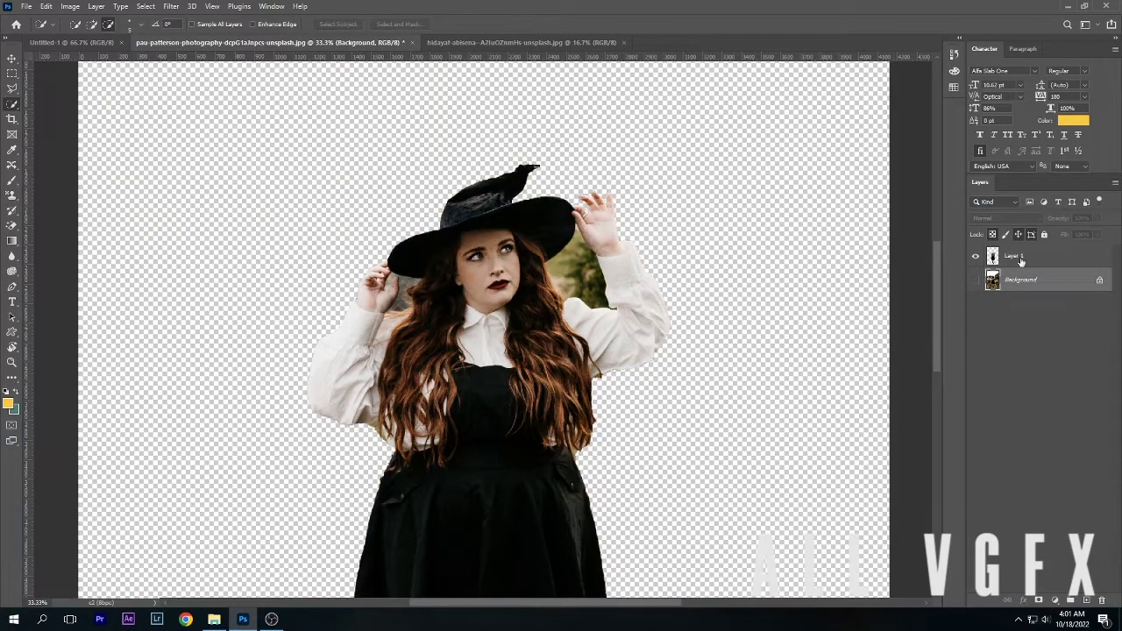
# Step: Make a fresh Layer Via Copy of the woman's selection, removing the extra full-photo layer
pyautogui.hotkey('ctrl', '+')
pyautogui.hotkey('ctrl', '+')
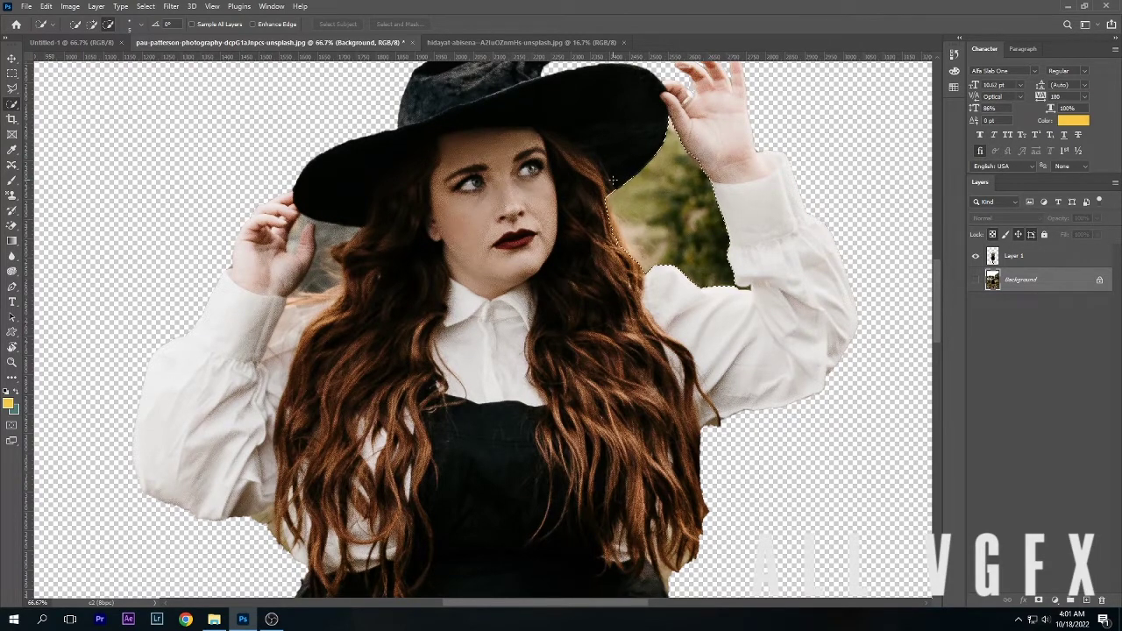
pyautogui.rightClick(724, 219)
pyautogui.press('Escape')
pyautogui.rightClick(682, 225)
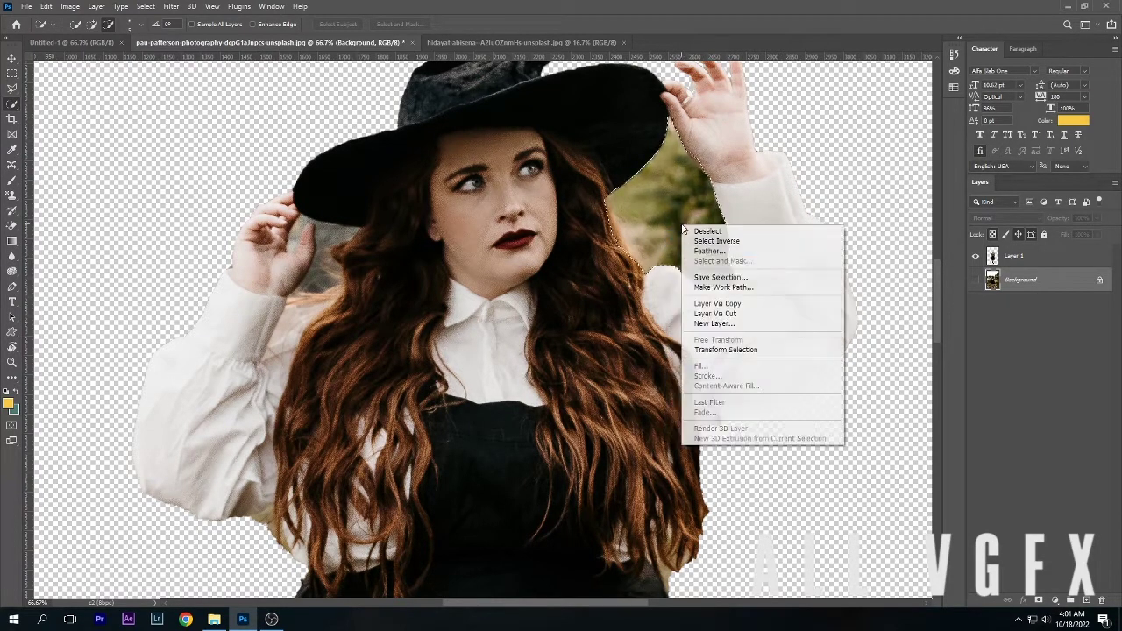
pyautogui.press('Escape')
pyautogui.hotkey('ctrl', 'j')
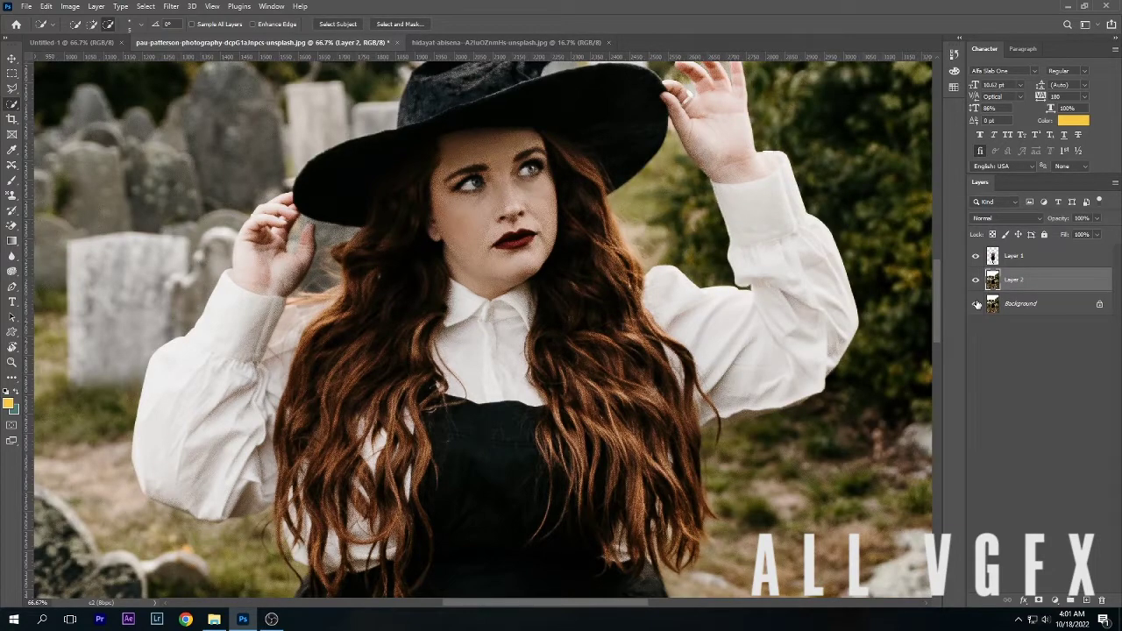
pyautogui.press('Delete')
# Step: Keep the background hidden and delete the older Layer 1 cutout
pyautogui.click(975, 279)
pyautogui.hotkey('ctrl', 'j')
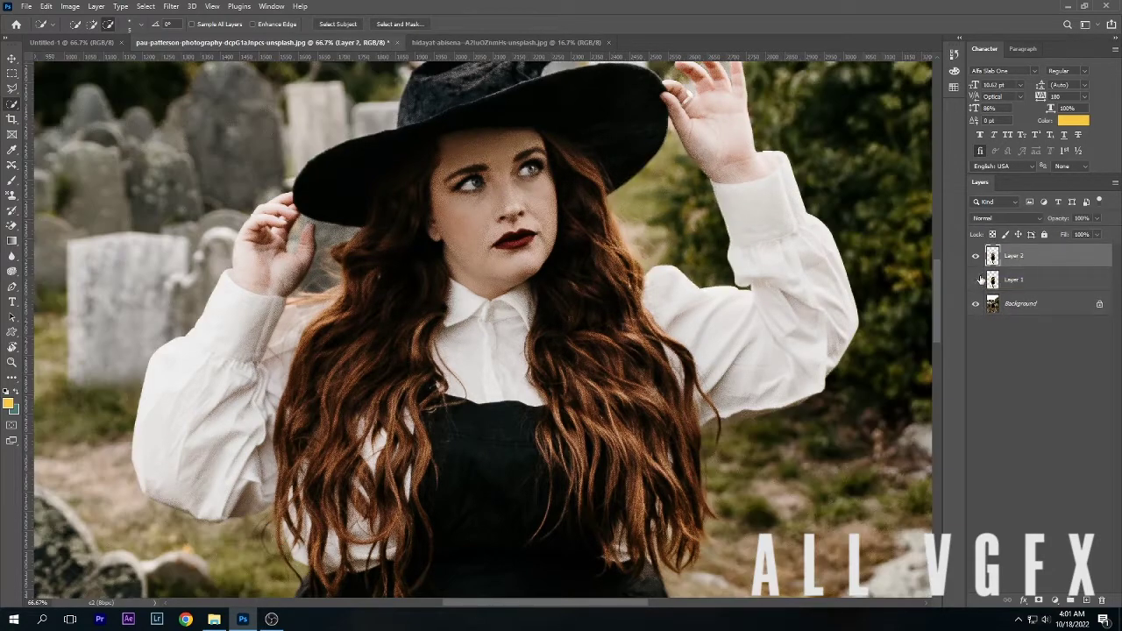
pyautogui.click(975, 303)
pyautogui.click(1017, 278)
pyautogui.press('Delete')
pyautogui.click(1029, 256)
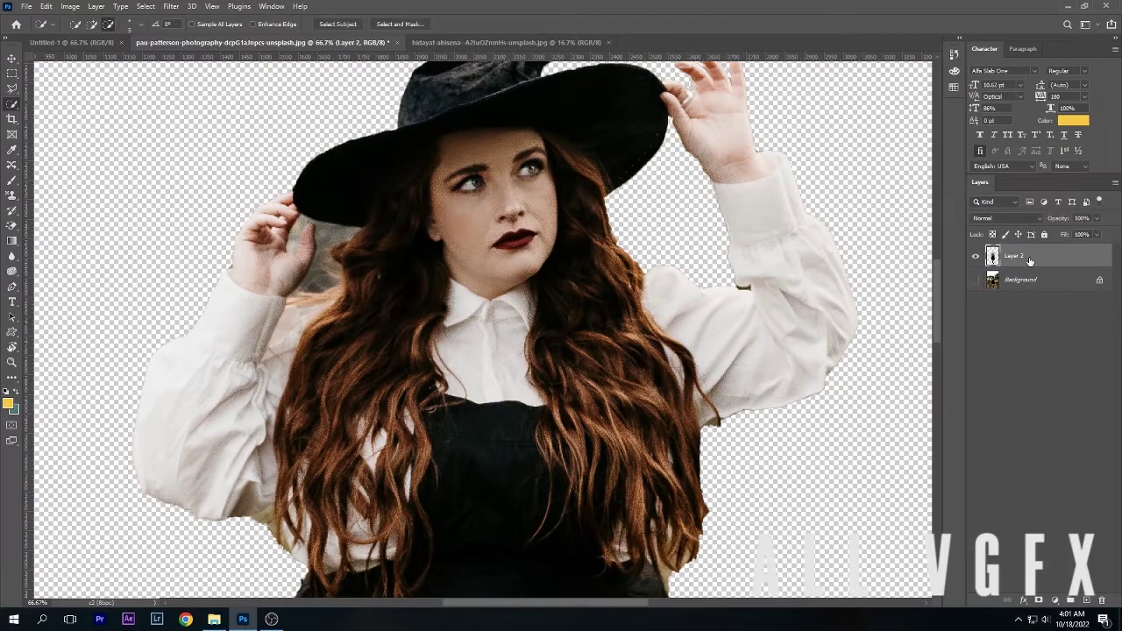
pyautogui.hotkey('ctrl', '+')
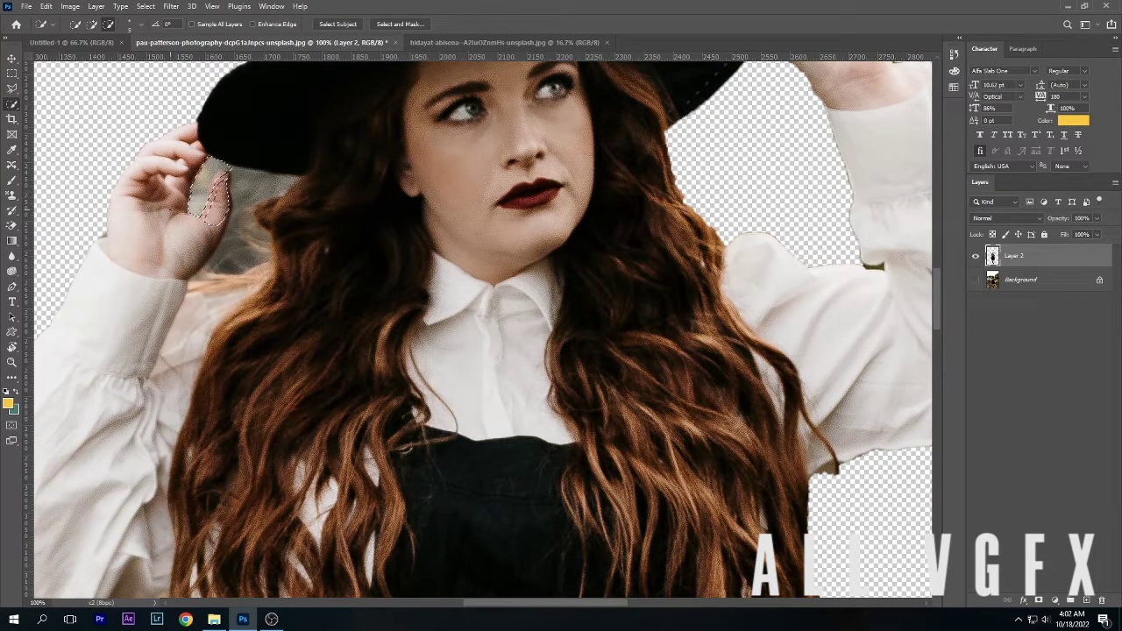
# Step: Lasso the gap between the raised hand and hat brim and remove its leftover background
pyautogui.hotkey('ctrl', 'd')
pyautogui.rightClick(12, 88)
pyautogui.click(52, 104)
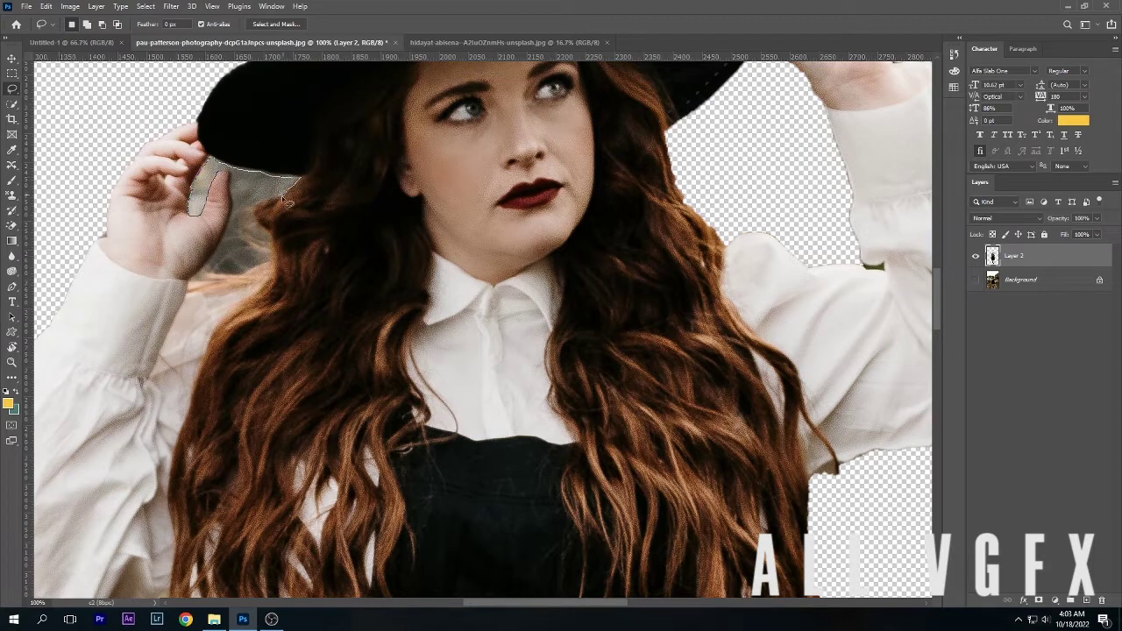
pyautogui.rightClick(224, 180)
pyautogui.click(289, 298)
pyautogui.click(1021, 279)
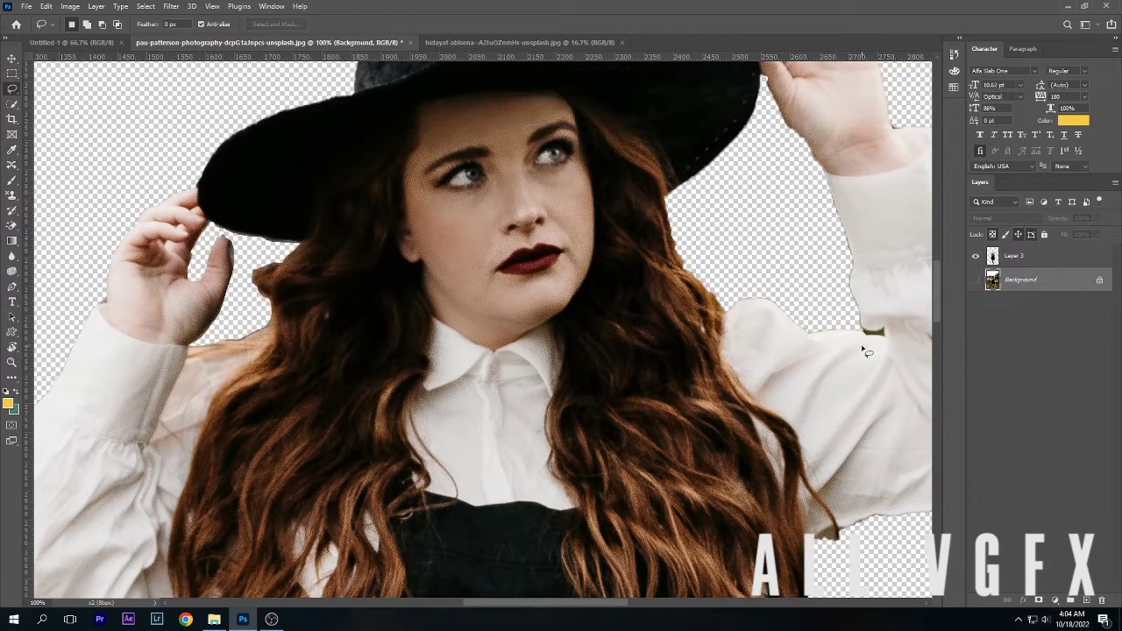
pyautogui.press('e')
pyautogui.hotkey('alt', ']')
# Step: Lasso and remove the stray patch by the sleeve, then bring up the forest document
pyautogui.press('l')
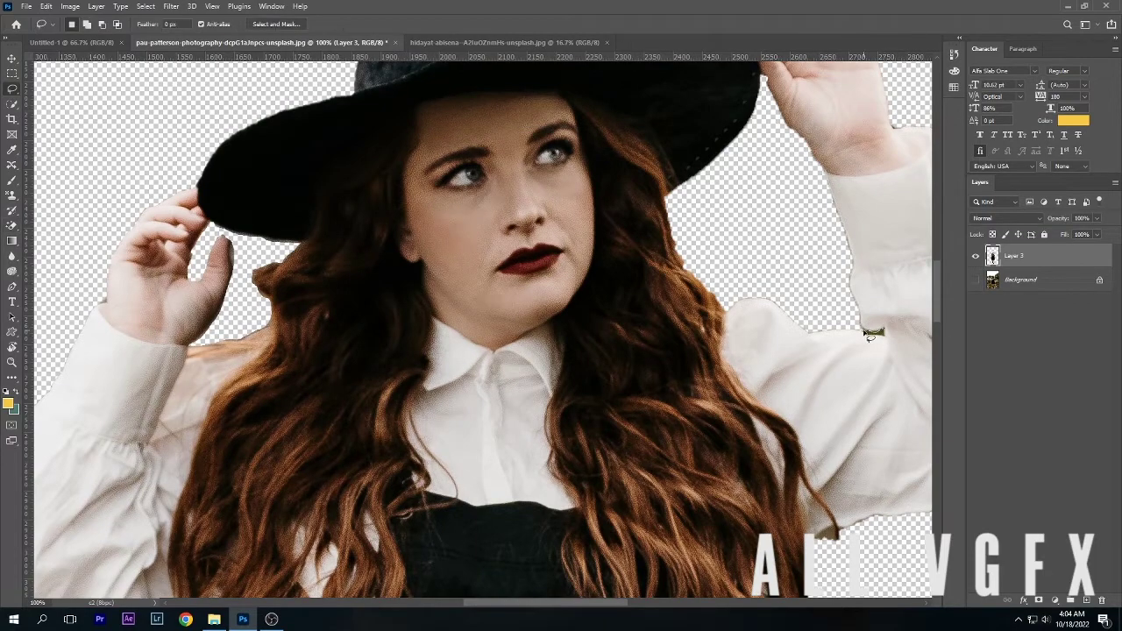
pyautogui.rightClick(885, 333)
pyautogui.click(929, 438)
pyautogui.click(1021, 279)
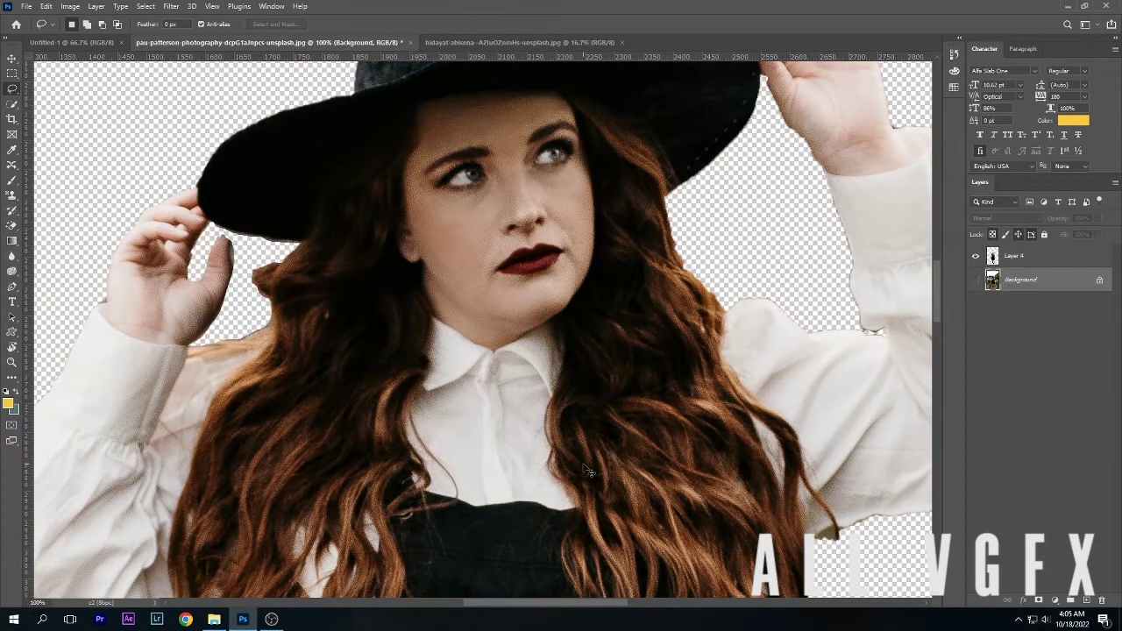
pyautogui.hotkey('ctrl', '-')
pyautogui.hotkey('ctrl', '-')
pyautogui.click(517, 42)
pyautogui.hotkey('ctrl', '+')
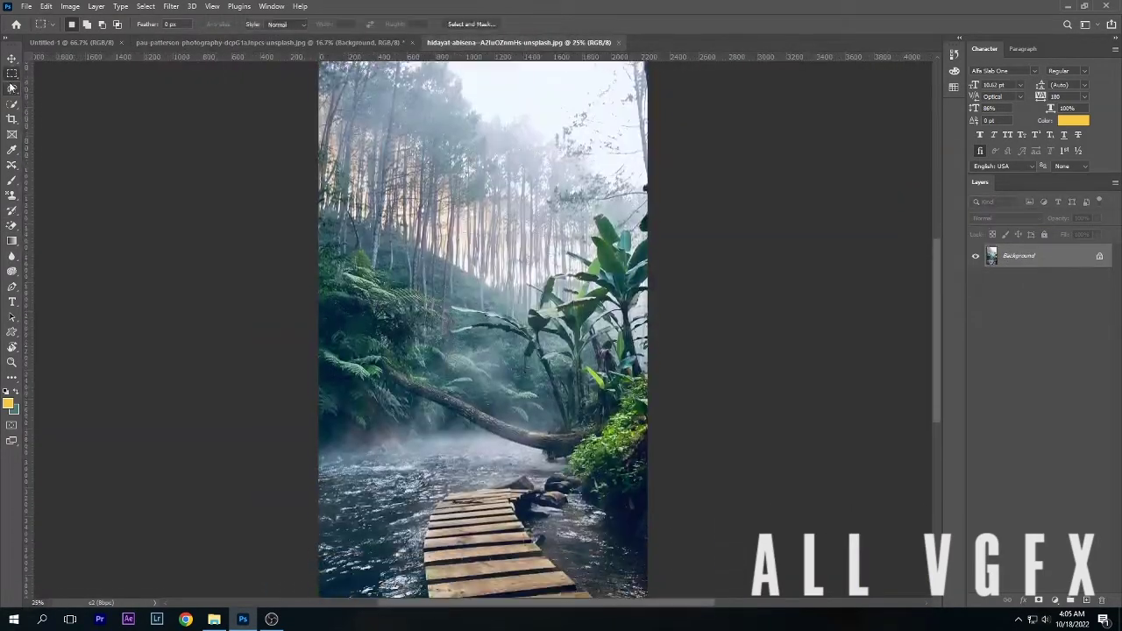
# Step: Select the whole forest photo and place it beneath the woman's layer
pyautogui.rightClick(11, 73)
pyautogui.click(70, 75)
pyautogui.moveTo(321, 145); pyautogui.dragTo(655, 578)
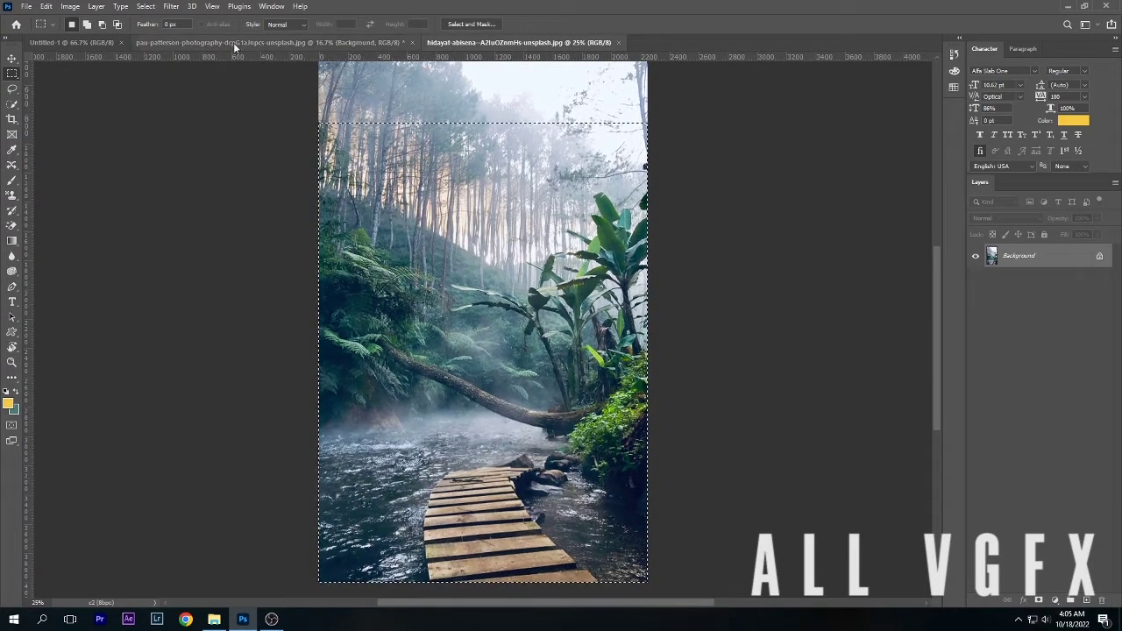
pyautogui.click(233, 42)
pyautogui.moveTo(1035, 258); pyautogui.dragTo(1026, 289)
# Step: Enlarge the forest to fill the canvas and crop the canvas to its edges
pyautogui.hotkey('ctrl', 't')
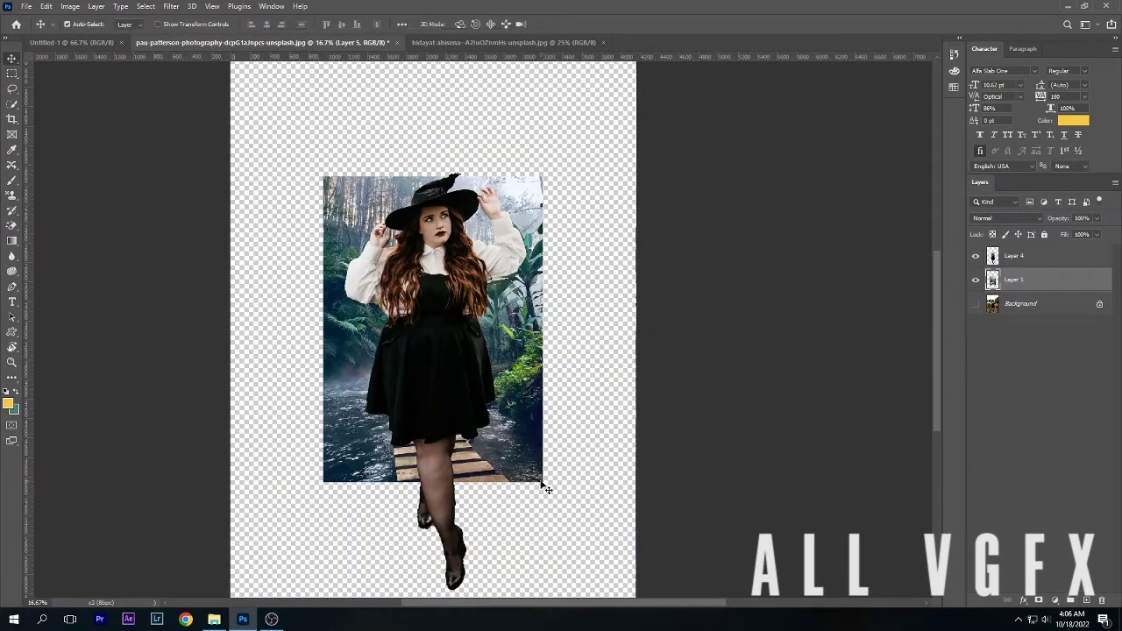
pyautogui.moveTo(539, 459); pyautogui.dragTo(603, 533)
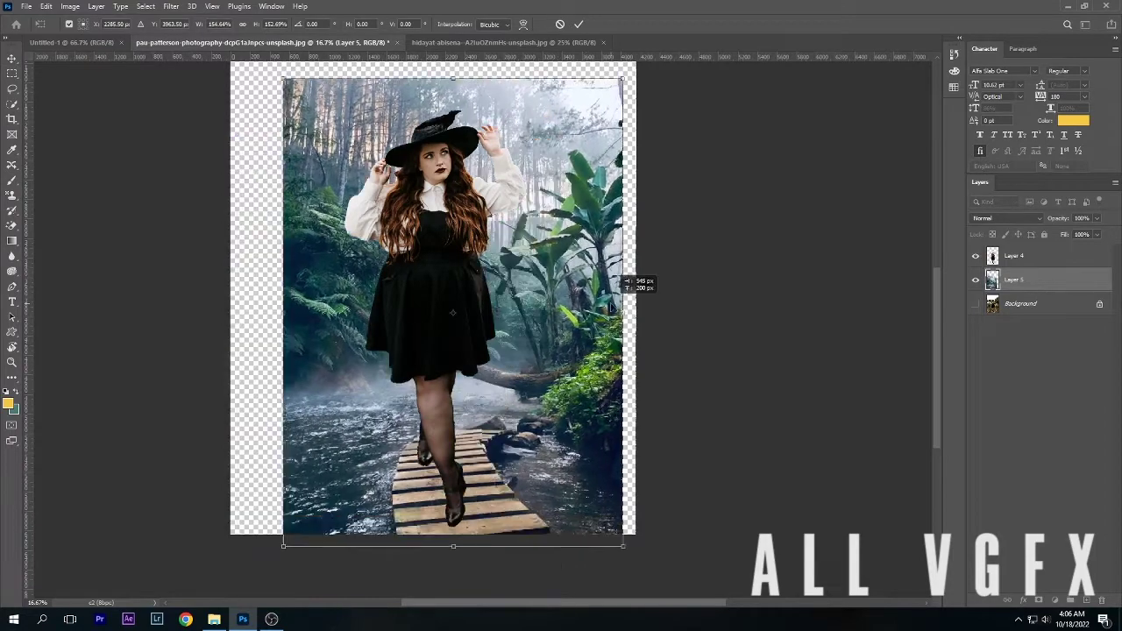
pyautogui.click(12, 120)
pyautogui.moveTo(263, 66); pyautogui.dragTo(603, 533)
pyautogui.press('Return')
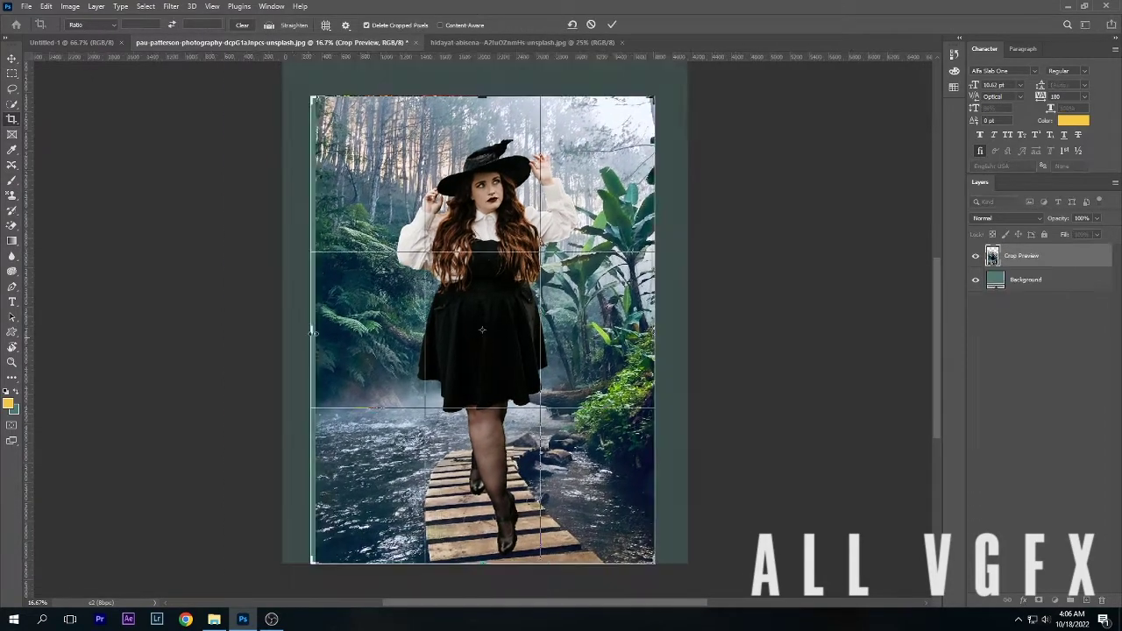
# Step: Scale the woman down and position her standing on the boardwalk
pyautogui.click(1014, 255)
pyautogui.hotkey('ctrl', 't')
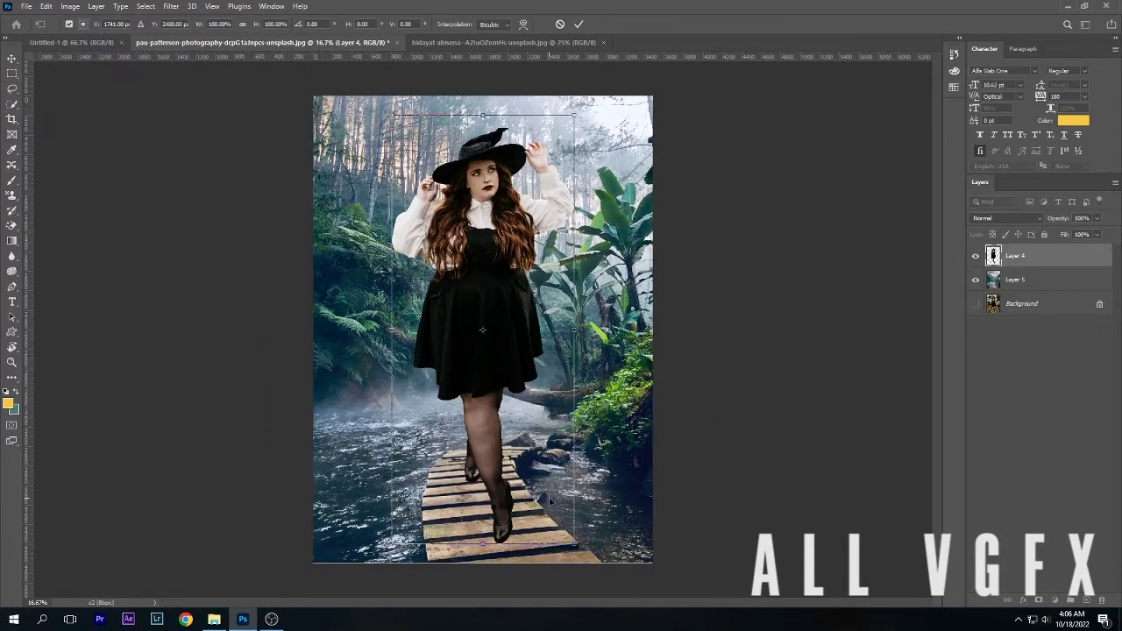
pyautogui.moveTo(576, 561)
pyautogui.mouseDown()
pyautogui.moveTo(480, 448)
pyautogui.moveTo(502, 469)
pyautogui.mouseUp()
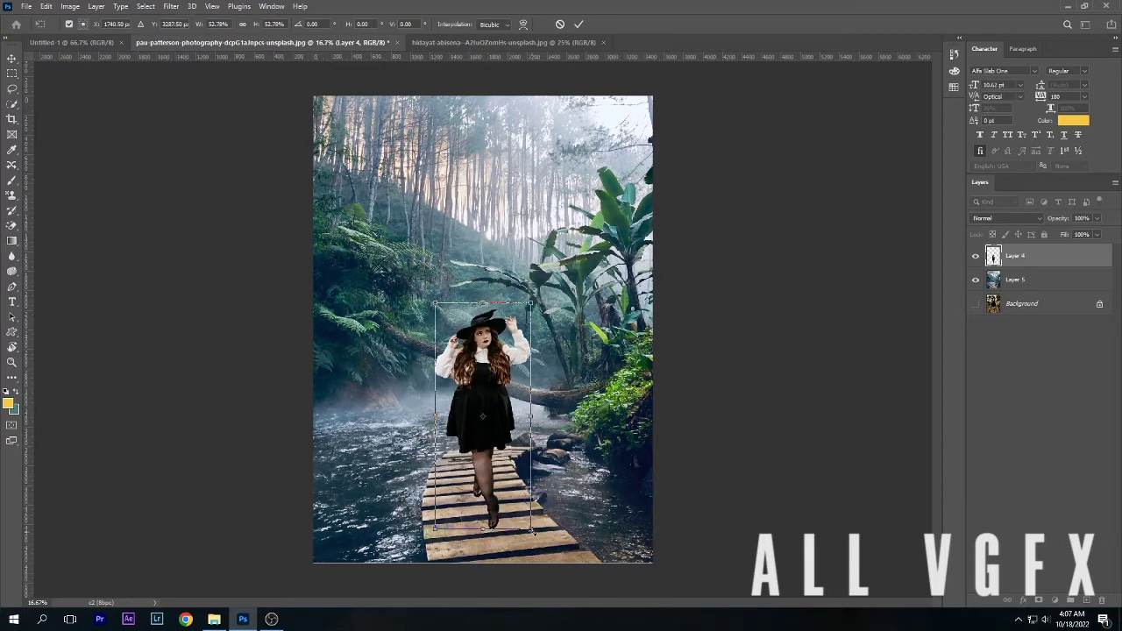
pyautogui.hotkey('ctrl', '+')
pyautogui.scroll(-3, 502, 469)
pyautogui.moveTo(541, 462)
pyautogui.mouseDown()
pyautogui.moveTo(554, 477)
pyautogui.moveTo(524, 487)
pyautogui.mouseUp()
pyautogui.hotkey('ctrl', '-')
pyautogui.hotkey('ctrl', '-')
pyautogui.hotkey('ctrl', '+')
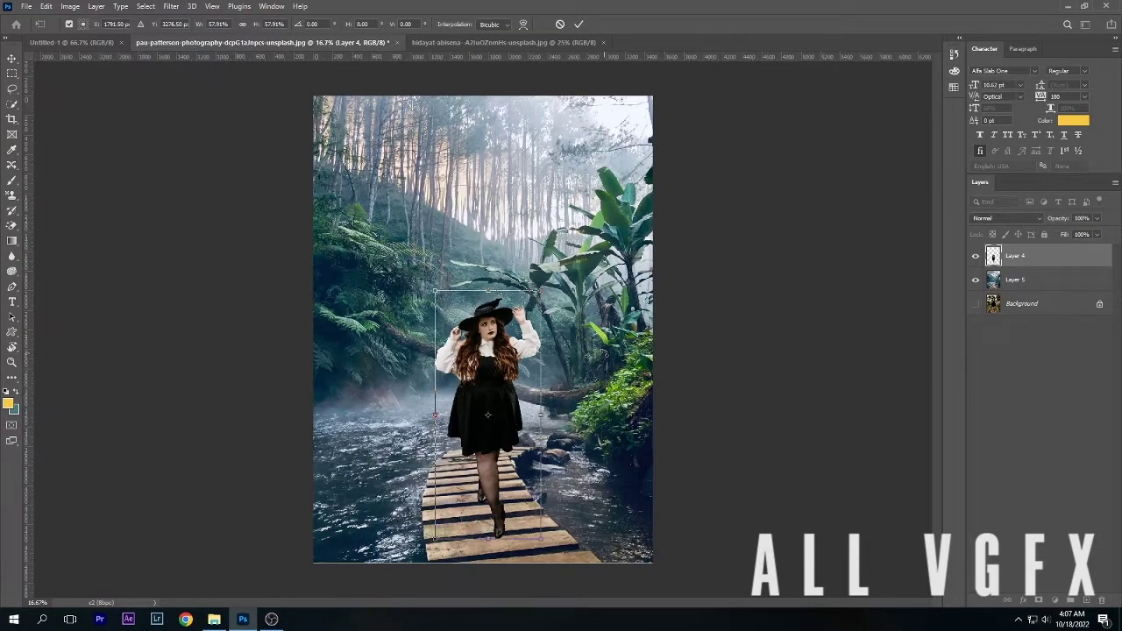
pyautogui.press('Return')
pyautogui.hotkey('ctrl', '+')
pyautogui.hotkey('ctrl', '+')
# Step: Set the foreground colour to near-black for painting shadows
pyautogui.press('i')
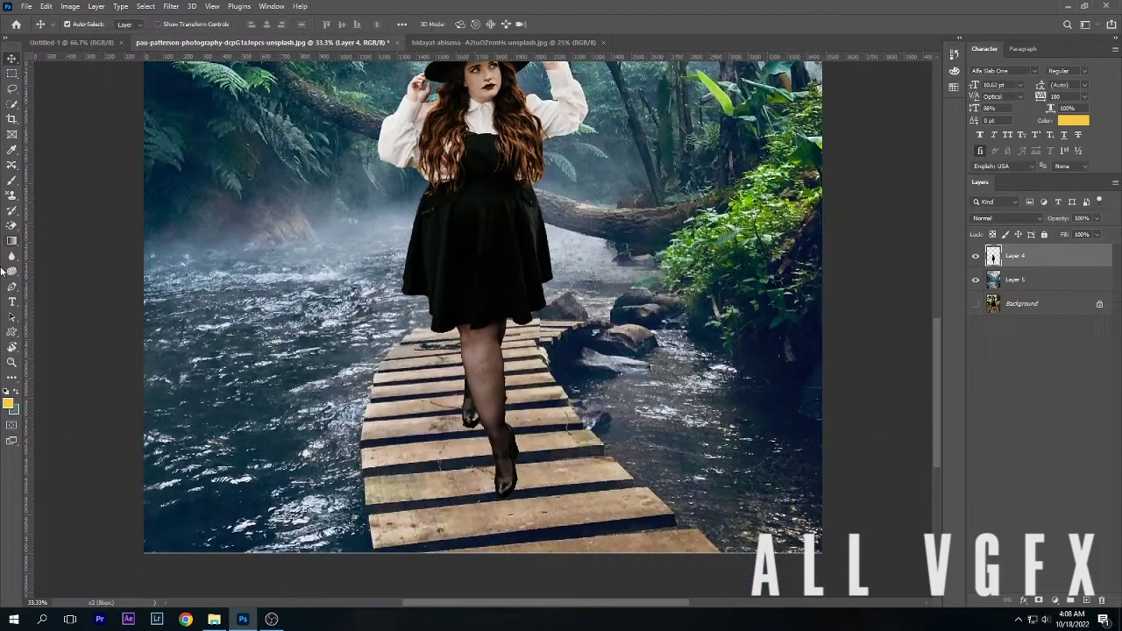
pyautogui.click(7, 404)
pyautogui.click(619, 374)
pyautogui.press('Return')
pyautogui.click(15, 181)
pyautogui.hotkey('ctrl', '+')
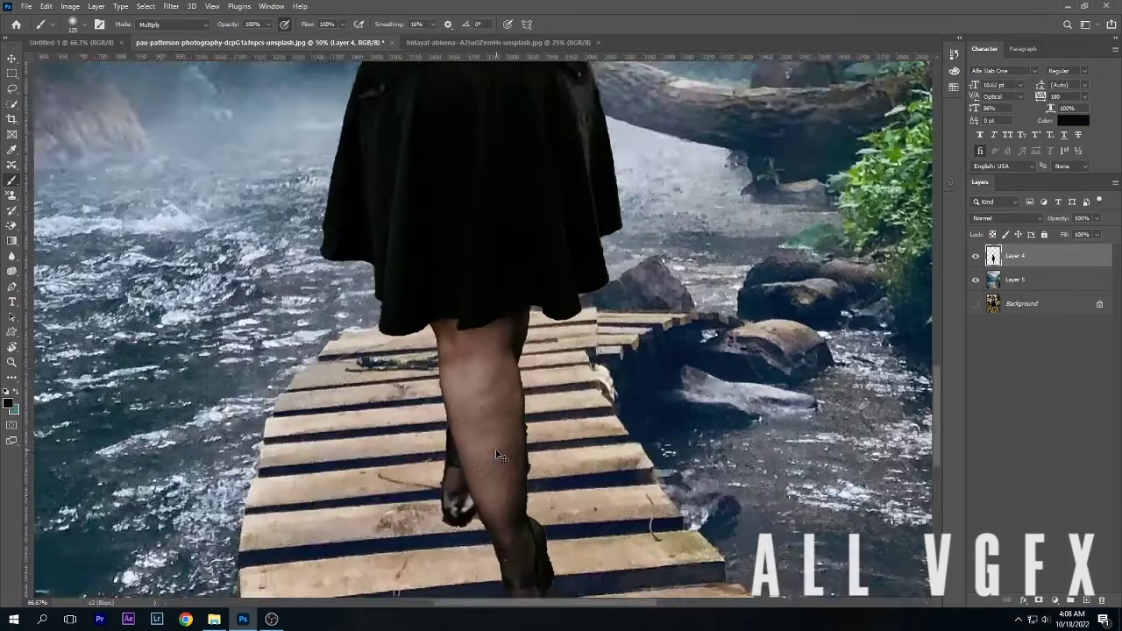
pyautogui.scroll(-4, 588, 306)
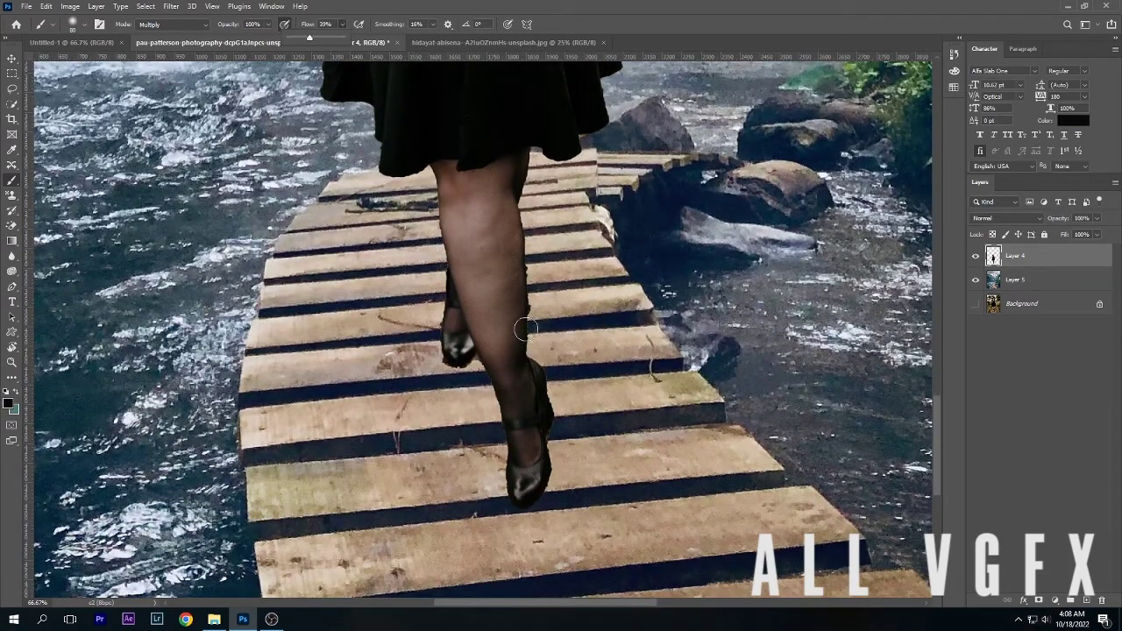
# Step: Paint shadows beside the back leg and front shoe, touch them up, and restore the woman layer's fill to full
pyautogui.moveTo(433, 290); pyautogui.dragTo(469, 368)
pyautogui.moveTo(500, 442); pyautogui.dragTo(558, 465)
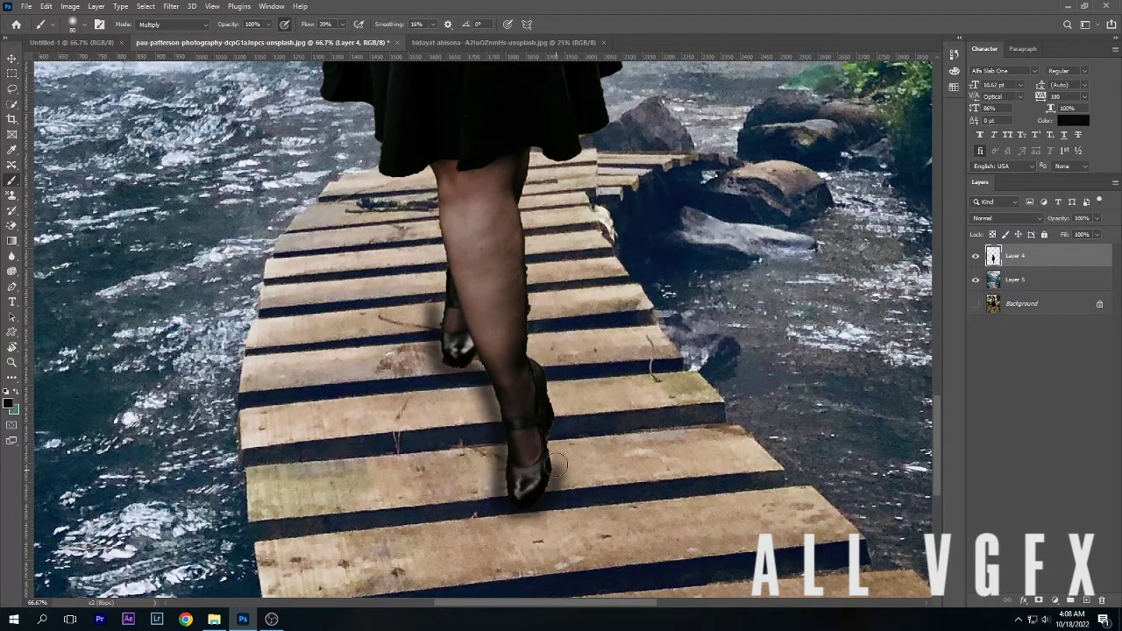
pyautogui.moveTo(553, 386)
pyautogui.mouseDown()
pyautogui.moveTo(539, 359)
pyautogui.moveTo(490, 474)
pyautogui.mouseUp()
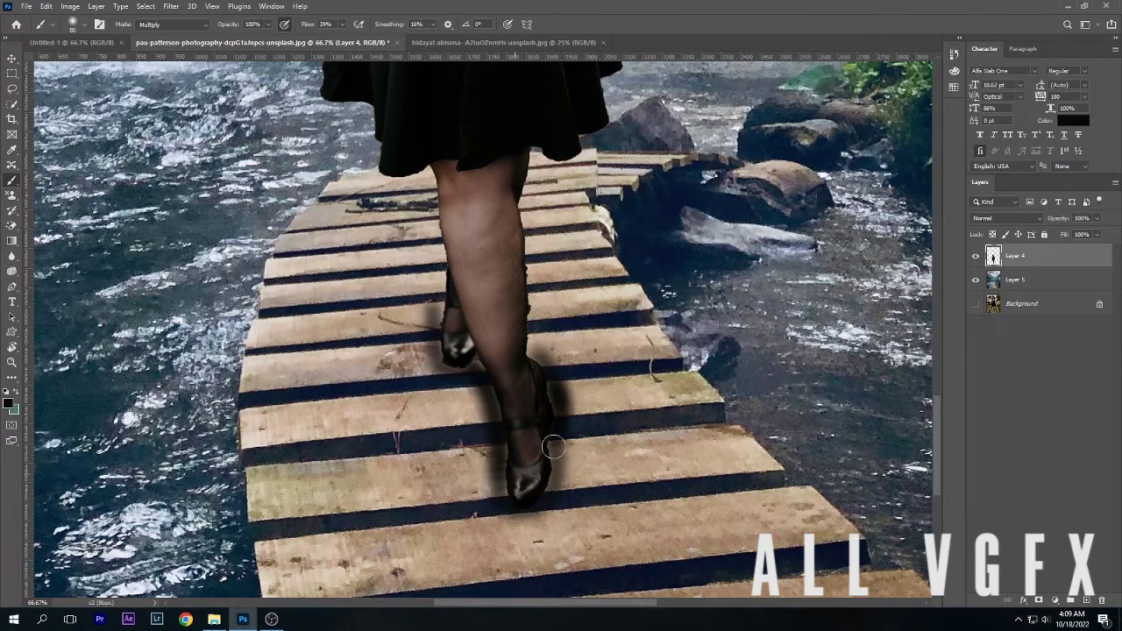
pyautogui.press('e')
pyautogui.click(517, 443)
pyautogui.click(538, 469)
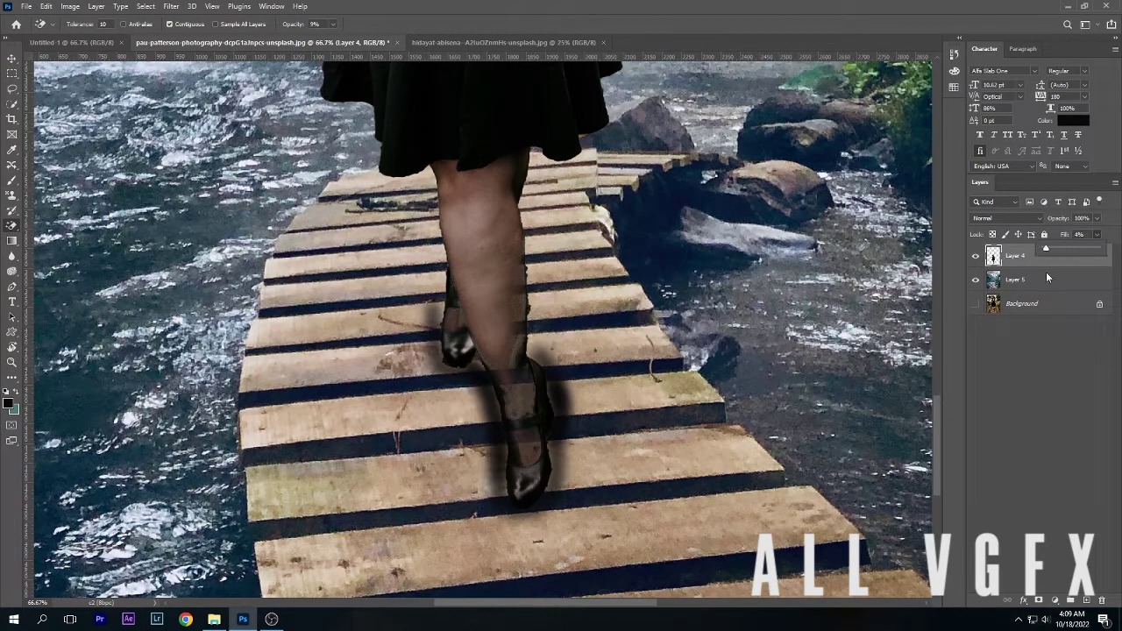
pyautogui.moveTo(1045, 277); pyautogui.dragTo(1100, 277)
pyautogui.press('v')
pyautogui.hotkey('ctrl', '-')
pyautogui.hotkey('ctrl', '-')
pyautogui.hotkey('ctrl', '-')
pyautogui.hotkey('ctrl', '-')
pyautogui.hotkey('ctrl', '-')
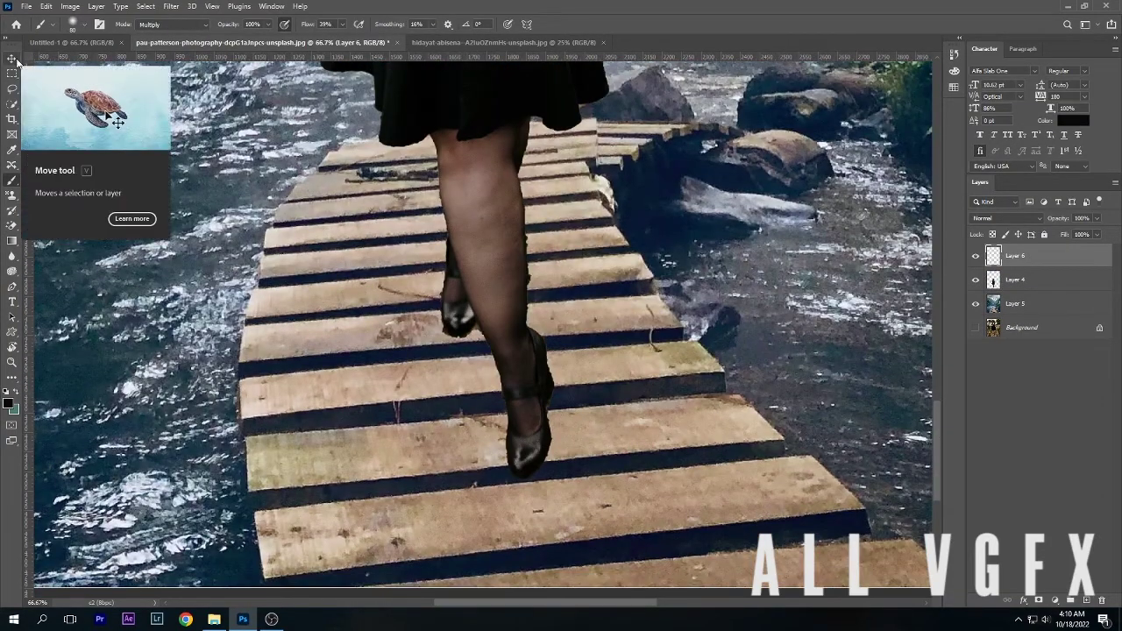
# Step: Transform the woman slightly so her legs fit the boardwalk
pyautogui.click(12, 58)
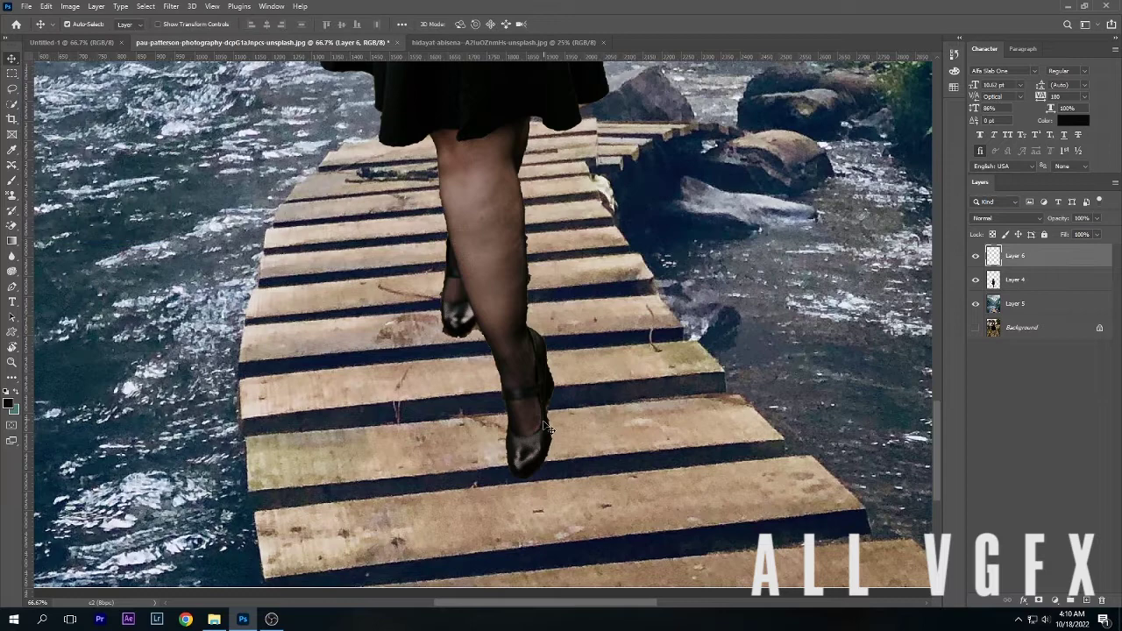
pyautogui.click(1015, 280)
pyautogui.hotkey('ctrl', 't')
pyautogui.moveTo(698, 479); pyautogui.dragTo(683, 469)
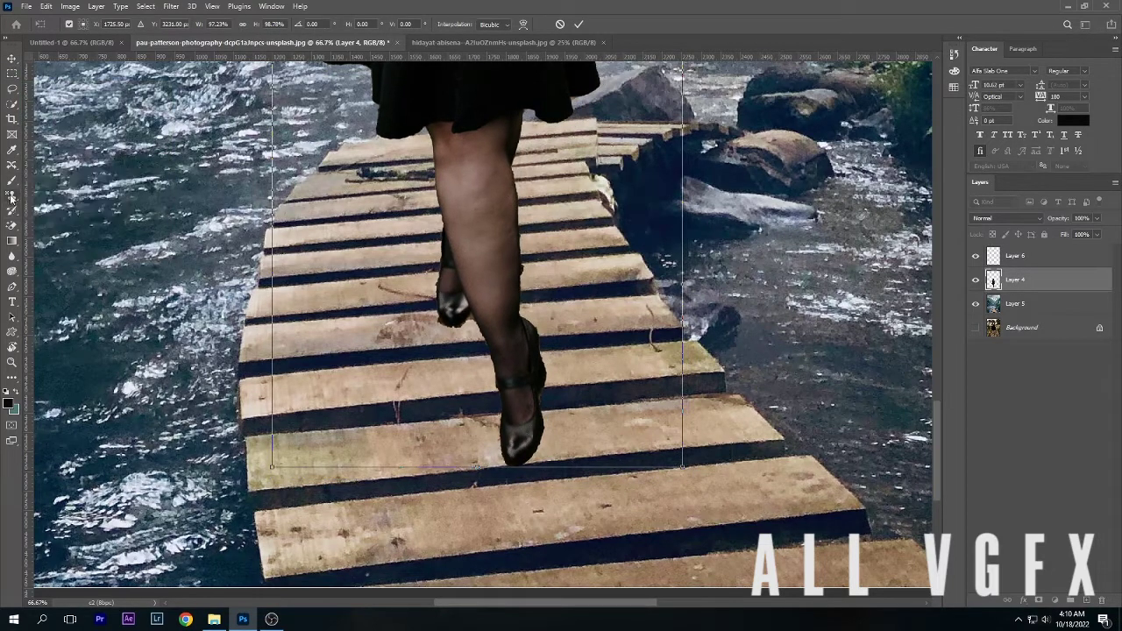
pyautogui.press('Return')
# Step: Paint dark shadow strokes on Layer 6 down the left leg to below the shoes
pyautogui.press('b')
pyautogui.moveTo(554, 434)
pyautogui.mouseDown()
pyautogui.moveTo(433, 226)
pyautogui.moveTo(442, 324)
pyautogui.mouseUp()
pyautogui.click(1017, 255)
pyautogui.click(1097, 234)
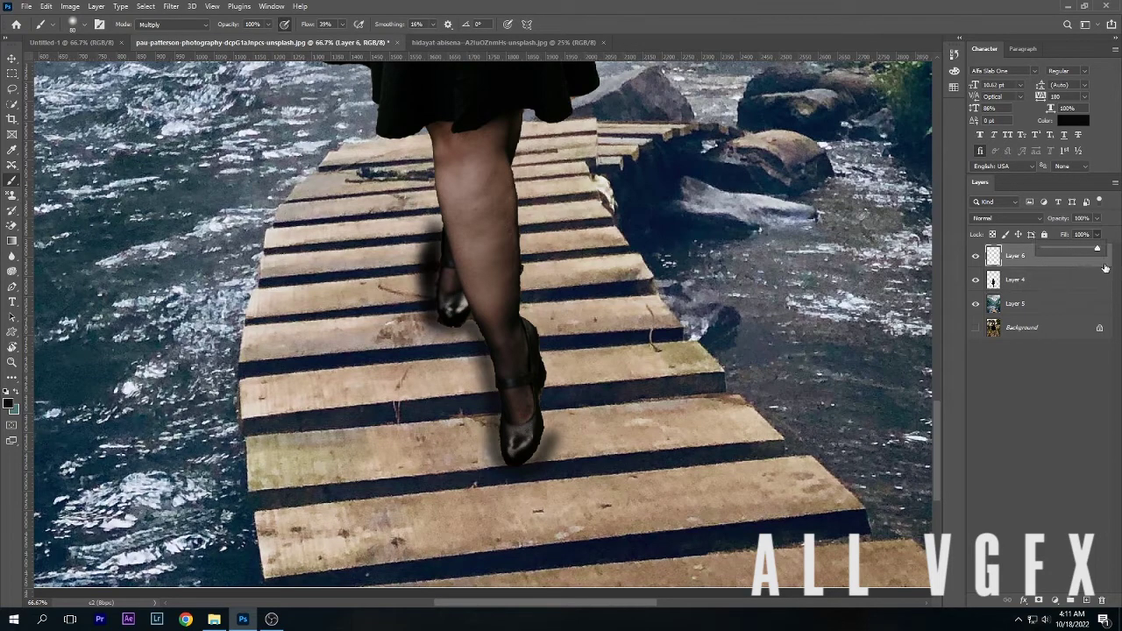
pyautogui.hotkey('ctrl', 'z')
pyautogui.moveTo(422, 245)
pyautogui.mouseDown()
pyautogui.moveTo(522, 460)
pyautogui.moveTo(549, 338)
pyautogui.mouseUp()
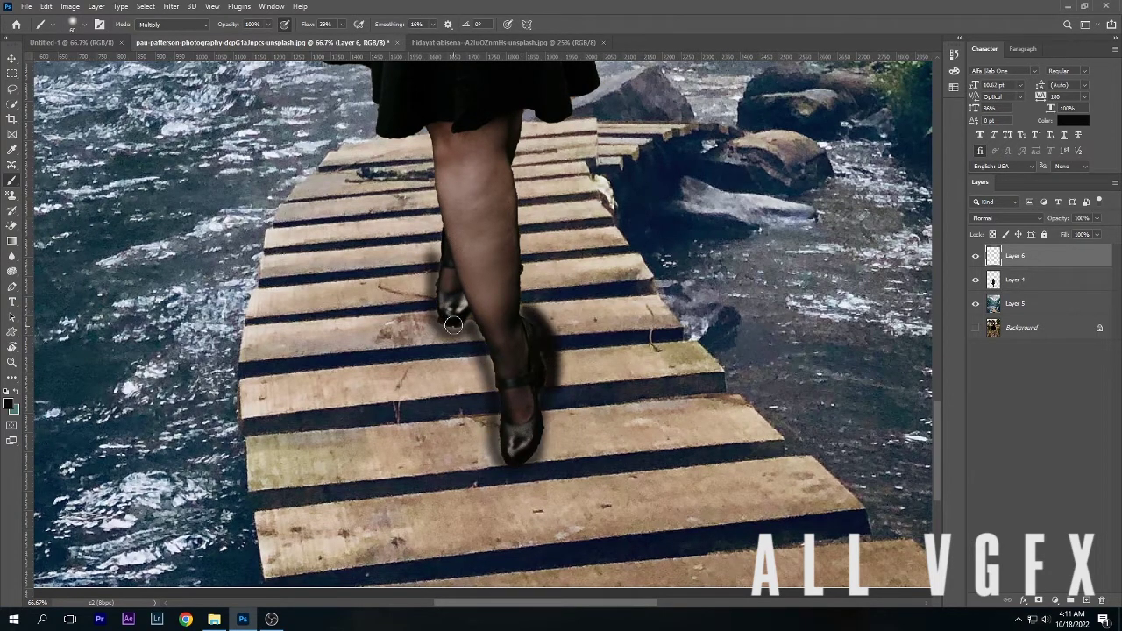
pyautogui.moveTo(453, 325); pyautogui.dragTo(494, 436)
# Step: Erase some shadow around the shoes and lower Layer 6 fill to 68%
pyautogui.press('e')
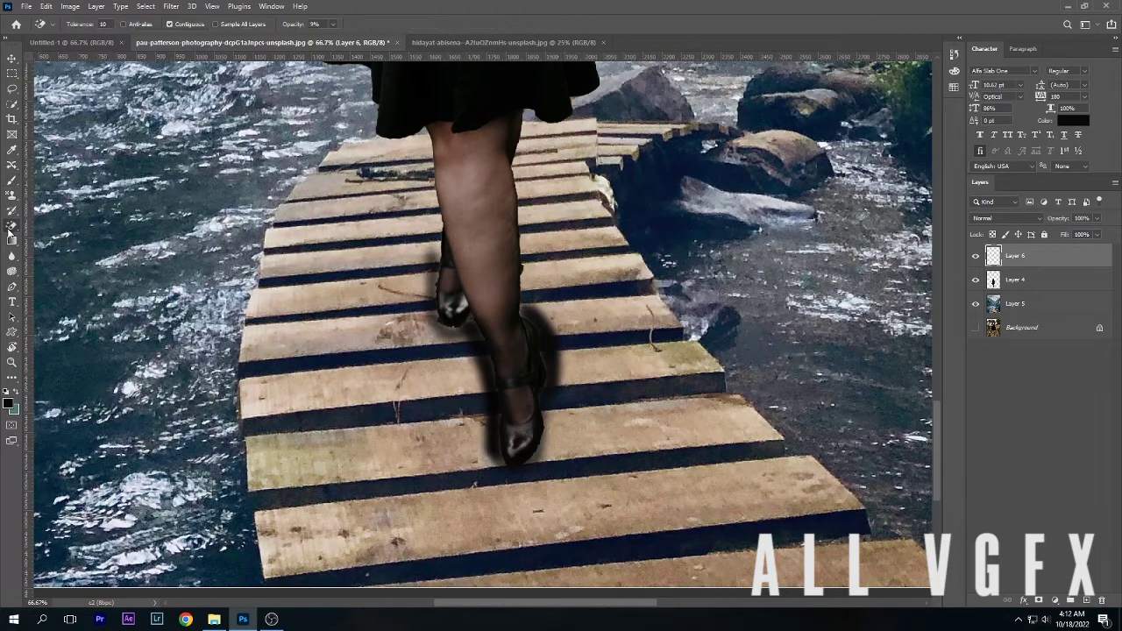
pyautogui.click(511, 353)
pyautogui.hotkey('shift', '6')
pyautogui.hotkey('shift', '8')
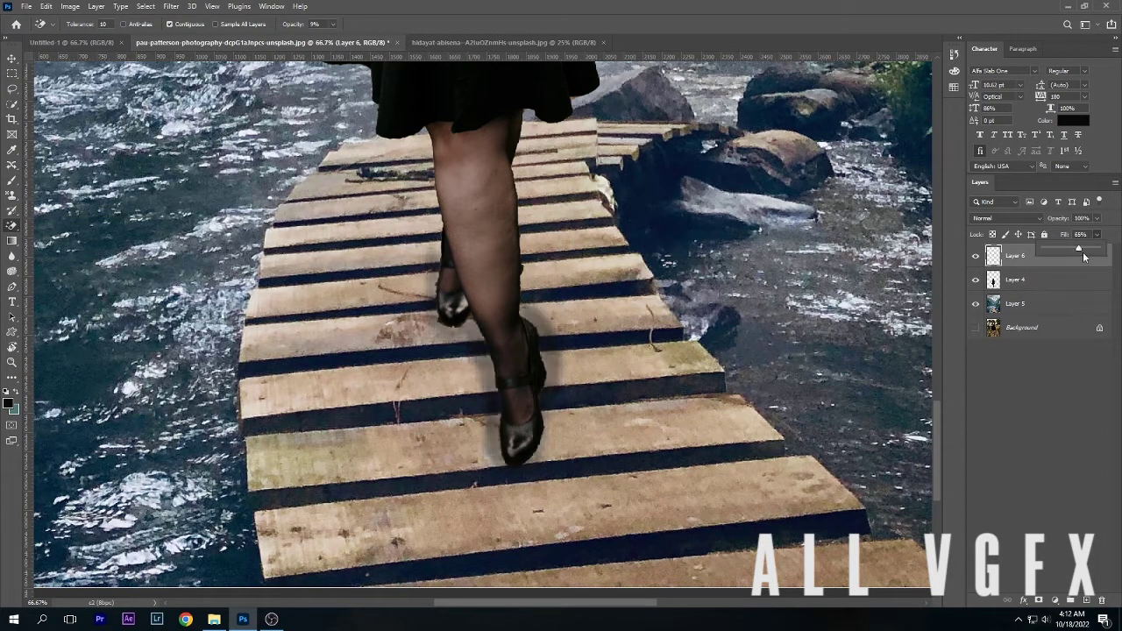
pyautogui.hotkey('ctrl', '-')
pyautogui.hotkey('ctrl', '-')
pyautogui.hotkey('ctrl', '-')
pyautogui.hotkey('ctrl', '-')
# Step: Choose a new background colour in the Color Picker
pyautogui.press('b')
pyautogui.hotkey('ctrl', '+')
pyautogui.hotkey('ctrl', '+')
pyautogui.hotkey('ctrl', '+')
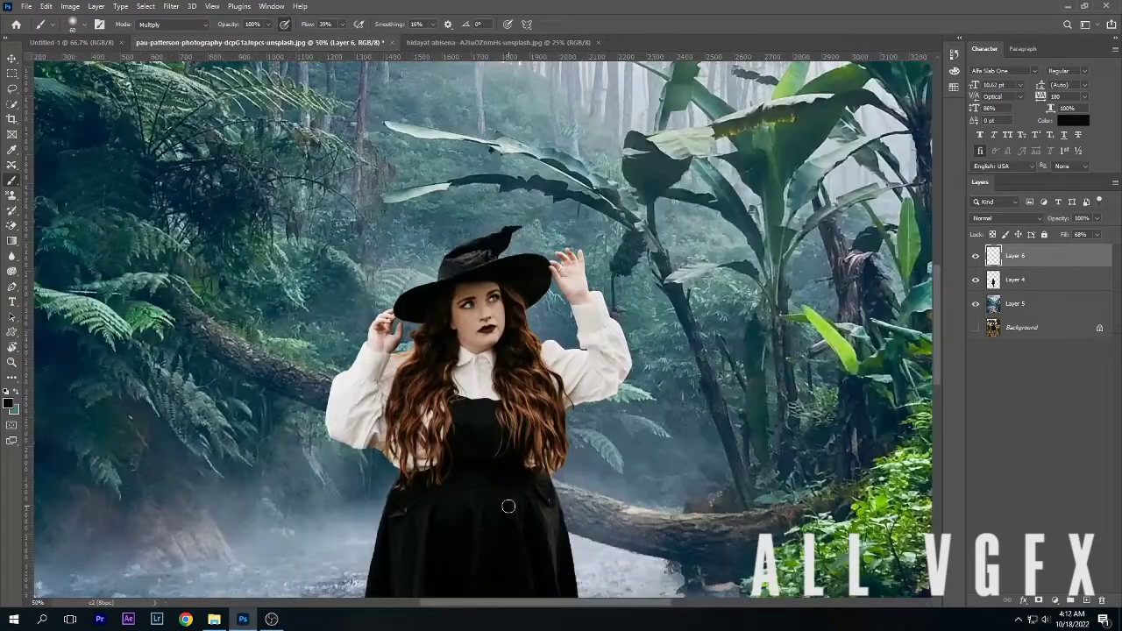
pyautogui.scroll(-1, 503, 522)
pyautogui.press('e')
pyautogui.scroll(-5, 502, 522)
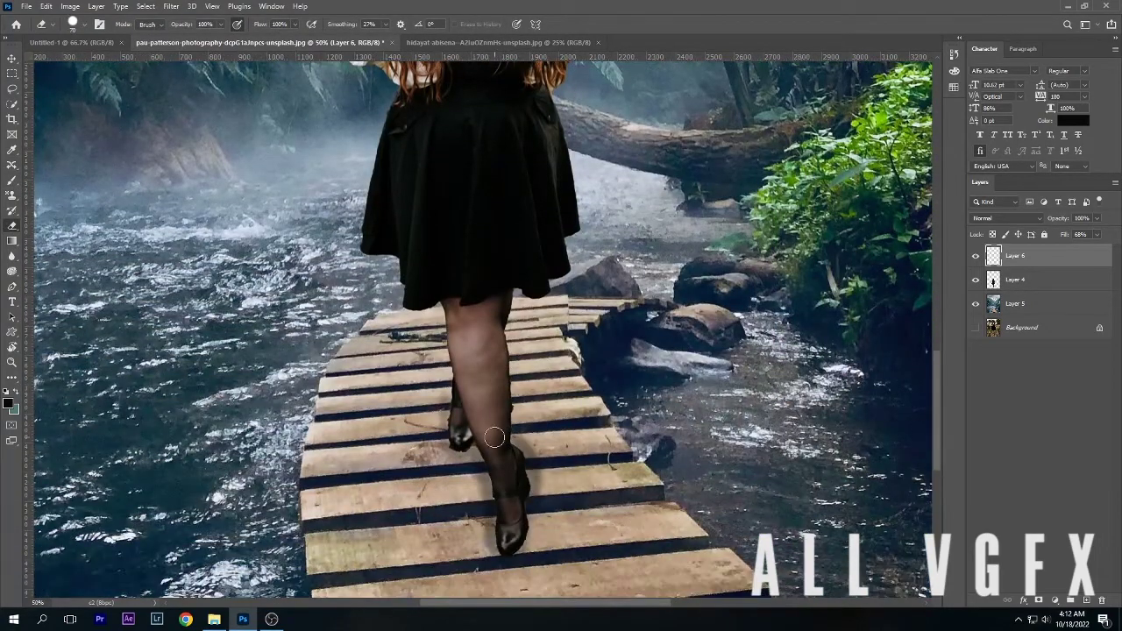
pyautogui.press('i')
pyautogui.click(14, 409)
pyautogui.click(771, 265)
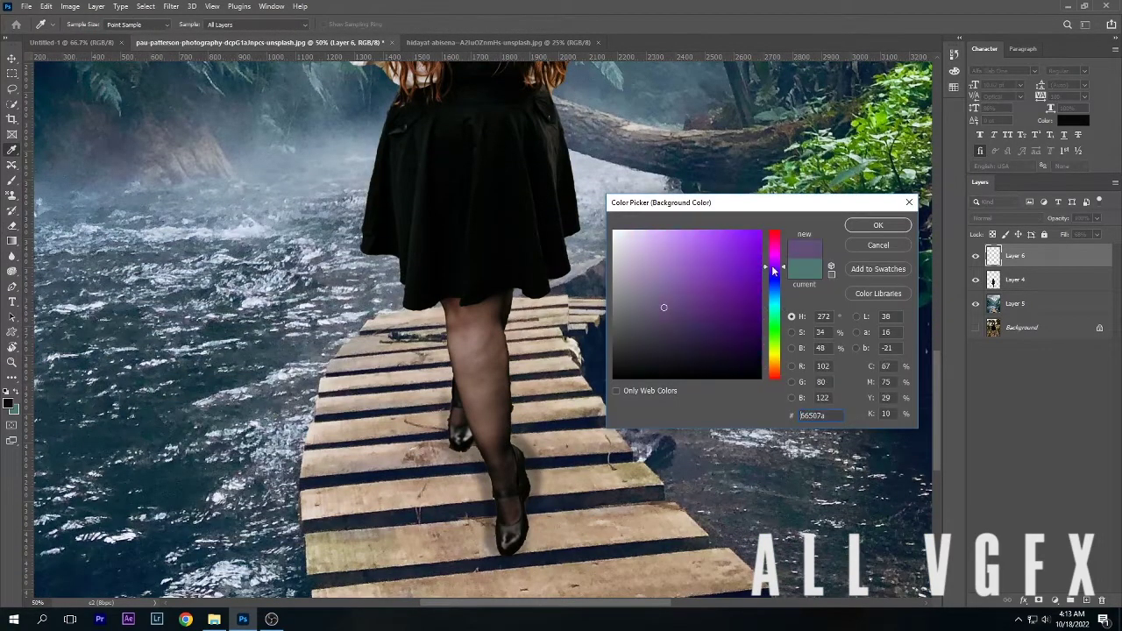
pyautogui.click(877, 225)
pyautogui.hotkey('ctrl', '-')
pyautogui.hotkey('ctrl', '-')
# Step: Paint a Multiply brush shadow diagonally across the planks left of the woman's legs
pyautogui.press('g')
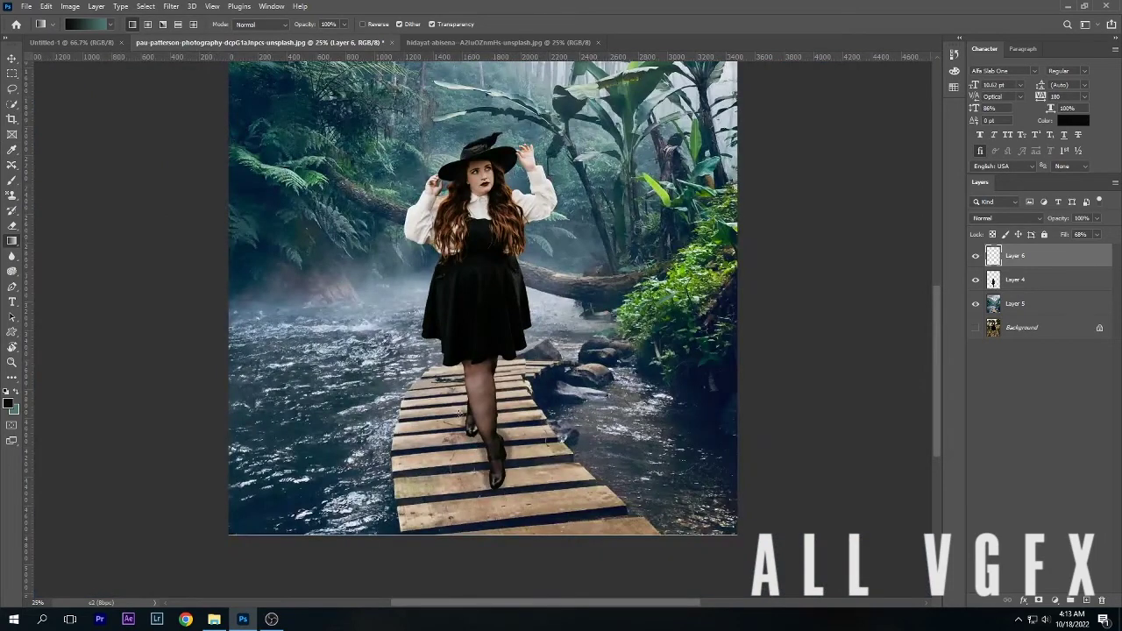
pyautogui.press('b')
pyautogui.scroll(2, 482, 469)
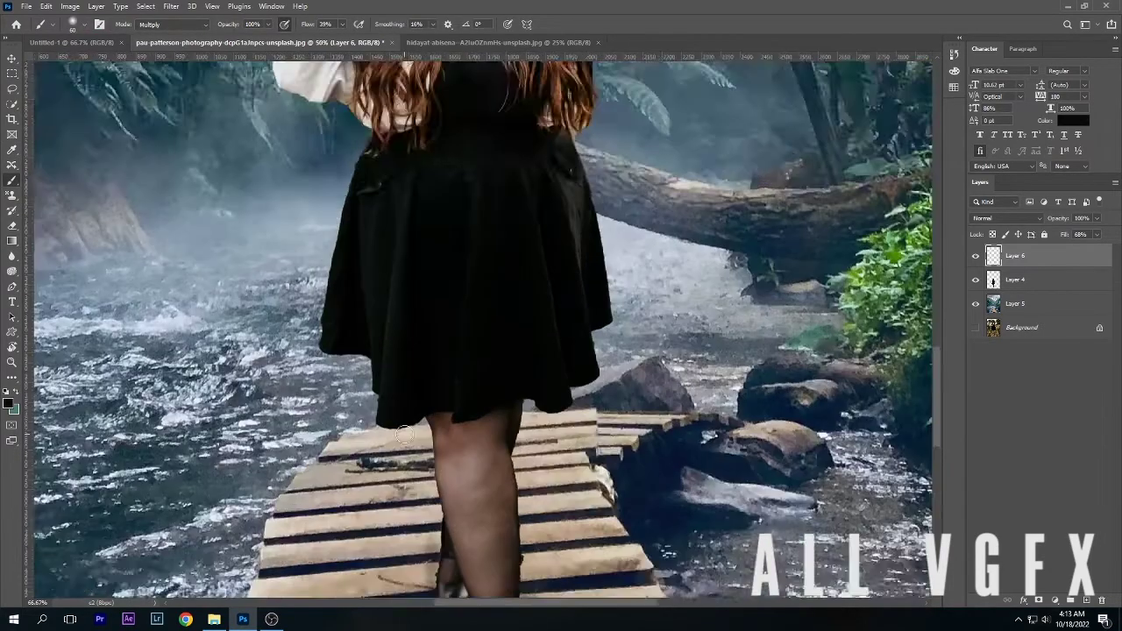
pyautogui.scroll(1, 482, 469)
pyautogui.moveTo(377, 206)
pyautogui.mouseDown()
pyautogui.moveTo(263, 302)
pyautogui.moveTo(281, 438)
pyautogui.moveTo(368, 385)
pyautogui.moveTo(297, 476)
pyautogui.moveTo(439, 386)
pyautogui.moveTo(351, 281)
pyautogui.moveTo(368, 363)
pyautogui.moveTo(292, 401)
pyautogui.moveTo(421, 395)
pyautogui.moveTo(263, 280)
pyautogui.moveTo(351, 400)
pyautogui.mouseUp()
pyautogui.scroll(-4, 350, 401)
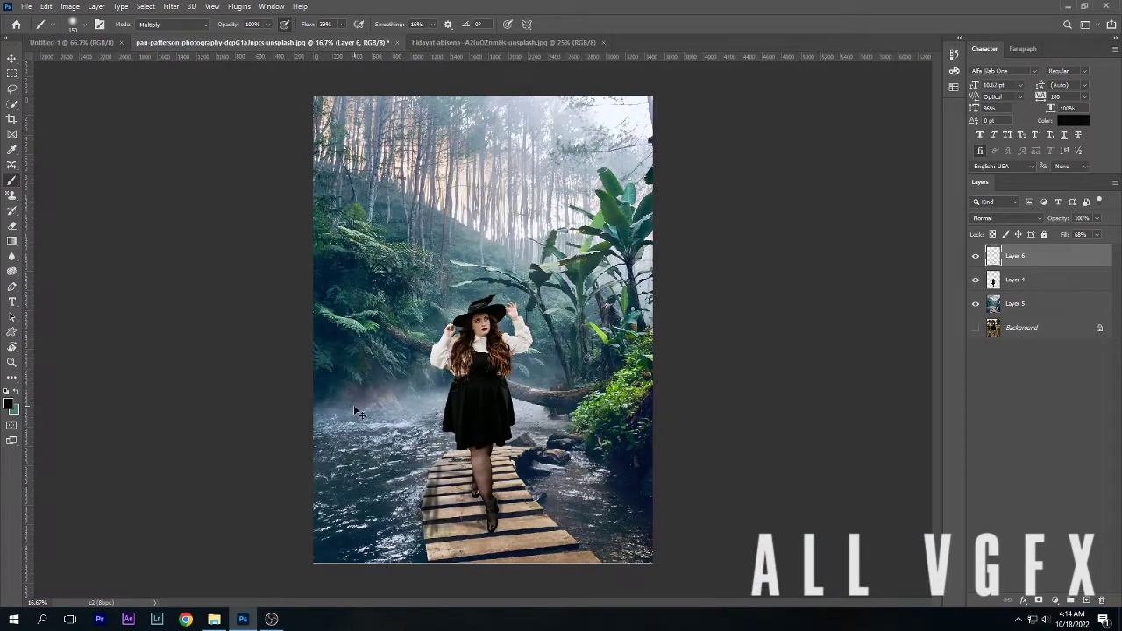
# Step: Add a Selective Color adjustment layer to the composite
pyautogui.press('z')
pyautogui.click(1055, 600)
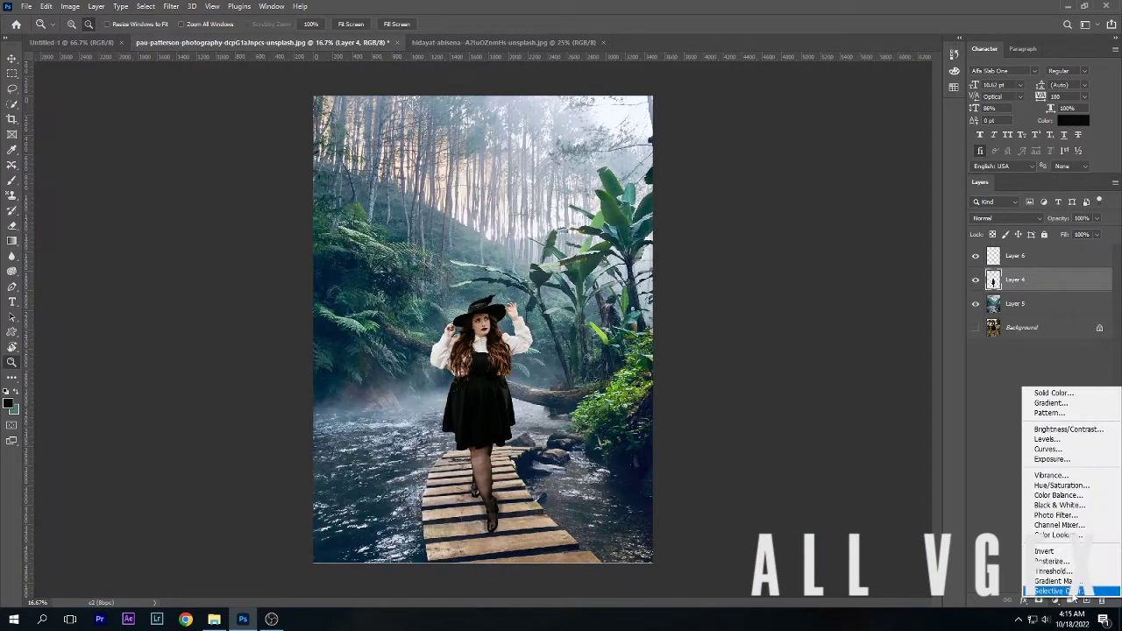
pyautogui.click(1051, 603)
pyautogui.click(1024, 600)
pyautogui.click(1047, 586)
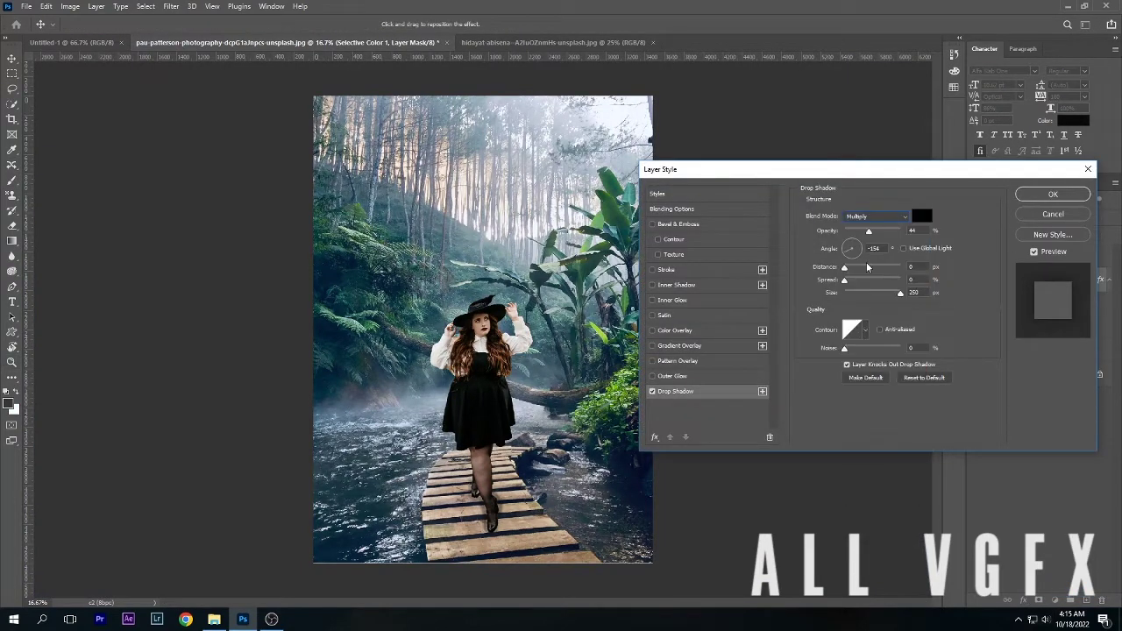
pyautogui.click(1053, 214)
# Step: Give the woman's Layer 4 a drop shadow with angle -74°, spread 1 and size 16
pyautogui.click(1078, 322)
pyautogui.click(1039, 600)
pyautogui.click(1047, 586)
pyautogui.moveTo(846, 282); pyautogui.dragTo(855, 263)
pyautogui.click(880, 330)
pyautogui.click(880, 329)
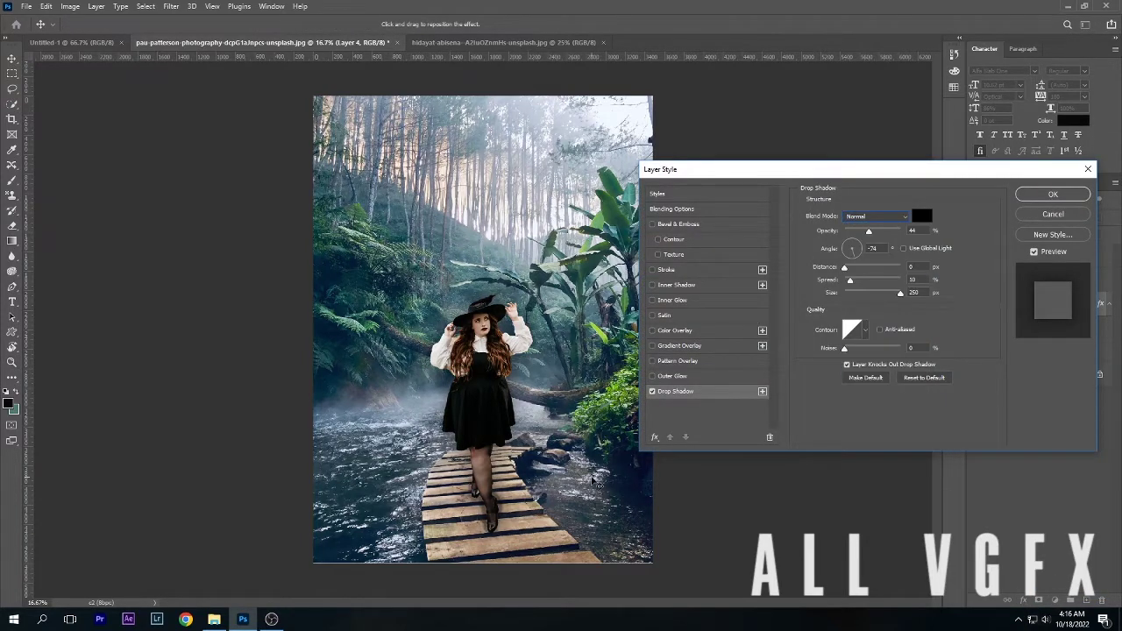
pyautogui.click(865, 329)
pyautogui.click(860, 360)
pyautogui.moveTo(851, 280)
pyautogui.mouseDown()
pyautogui.moveTo(888, 284)
pyautogui.moveTo(845, 281)
pyautogui.moveTo(850, 292)
pyautogui.mouseUp()
pyautogui.moveTo(844, 348); pyautogui.dragTo(868, 348)
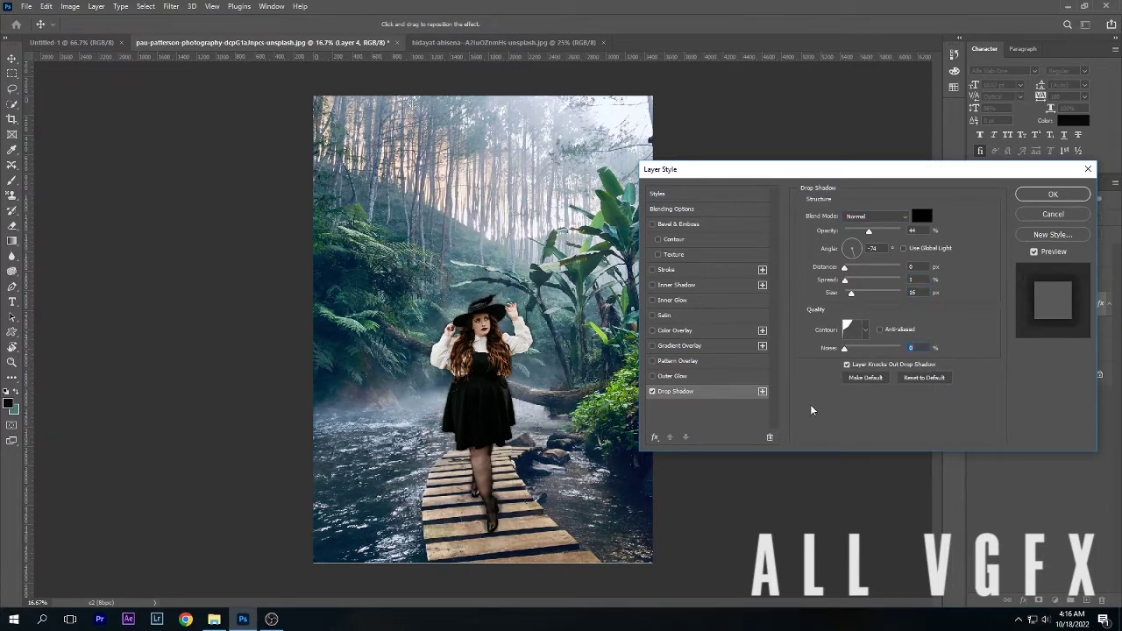
pyautogui.press('Return')
# Step: Switch back to the Brush tool
pyautogui.press('b')
pyautogui.scroll(3, 489, 460)
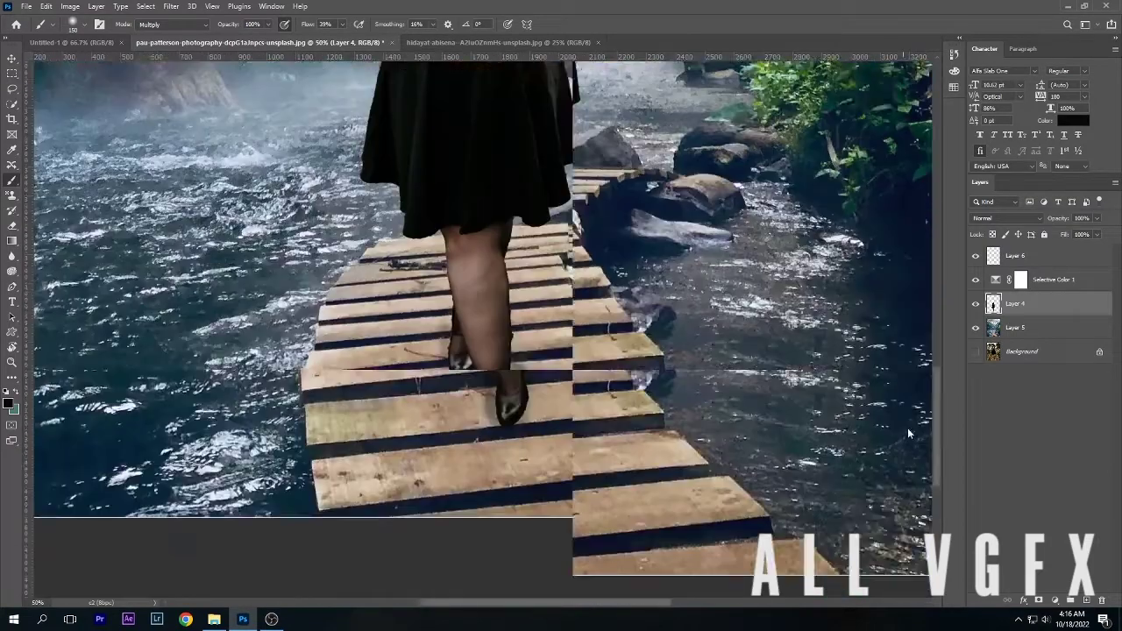
pyautogui.scroll(-1, 465, 438)
pyautogui.scroll(1, 439, 412)
# Step: Add new Layer 7 above shadow Layer 6 and drop its fill to about 50%
pyautogui.scroll(-1, 438, 392)
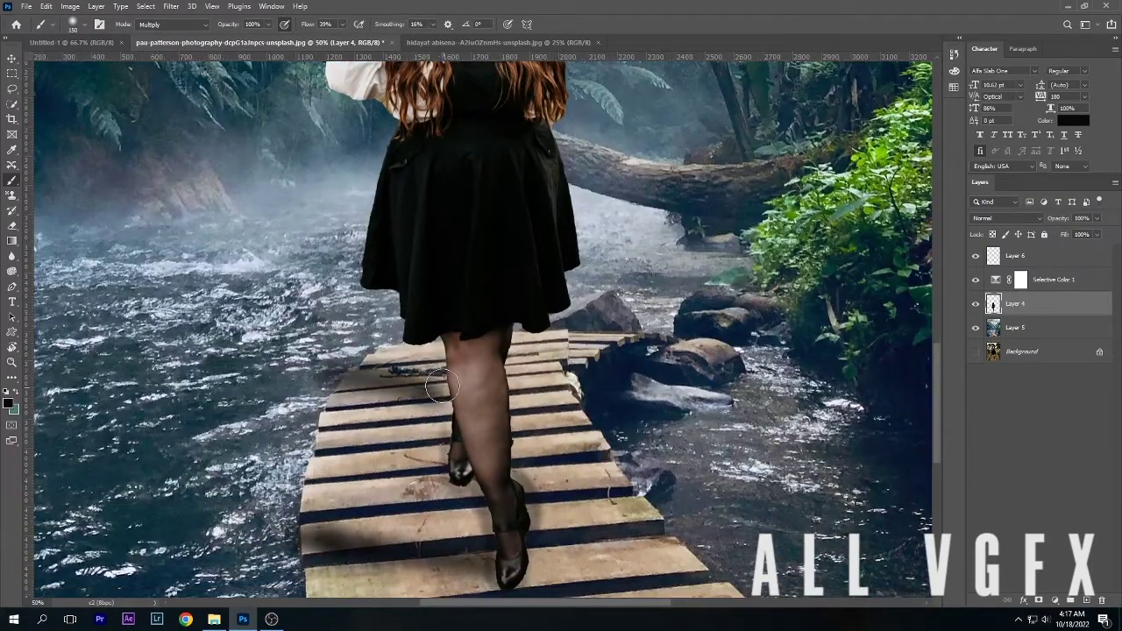
pyautogui.click(1039, 255)
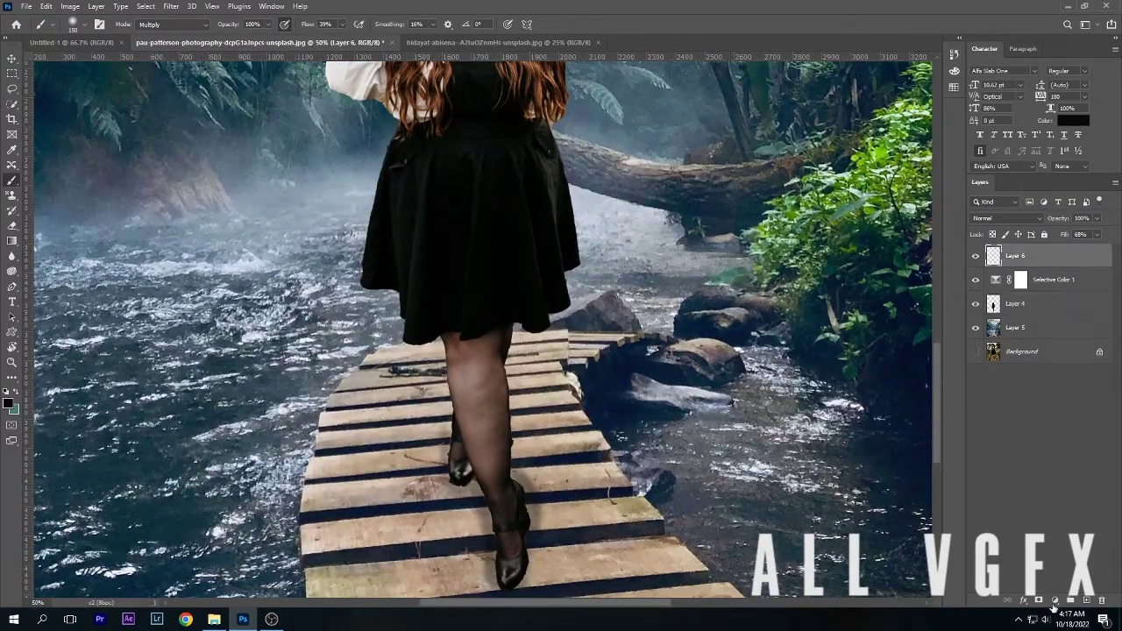
pyautogui.click(1086, 601)
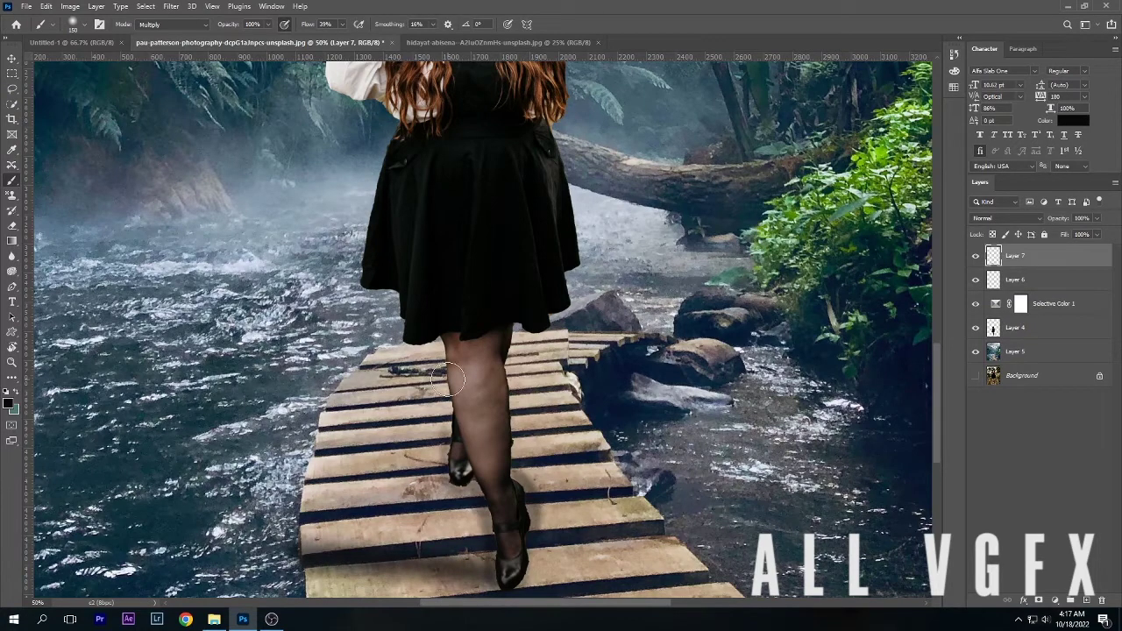
pyautogui.hotkey('ctrl', '-')
pyautogui.hotkey('ctrl', '-')
pyautogui.hotkey('ctrl', '-')
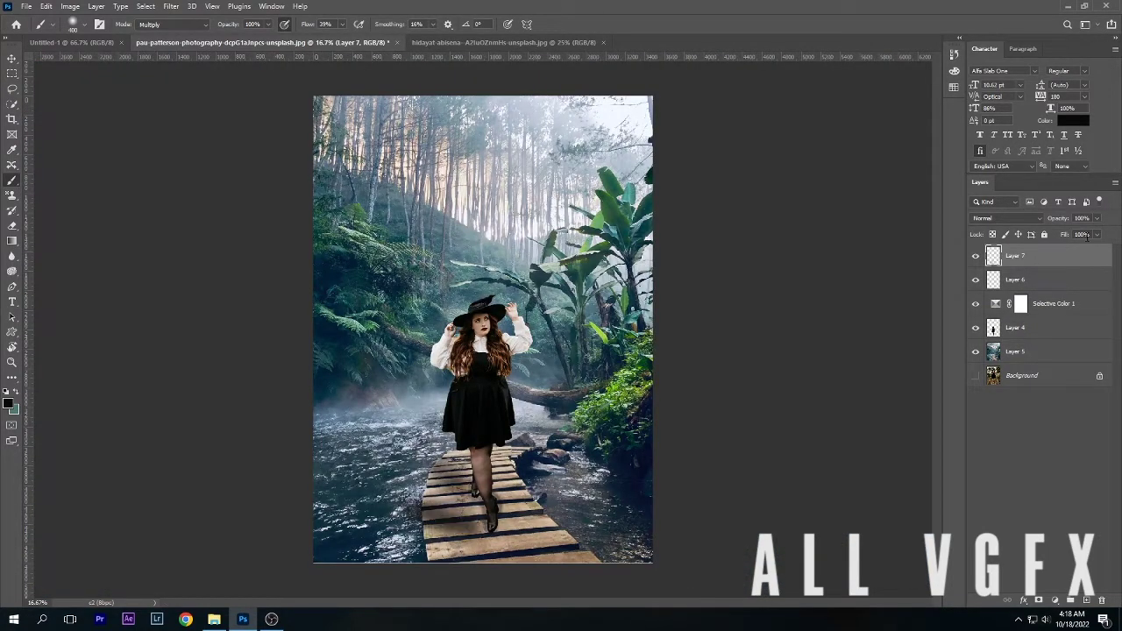
pyautogui.moveTo(1078, 254); pyautogui.dragTo(1069, 251)
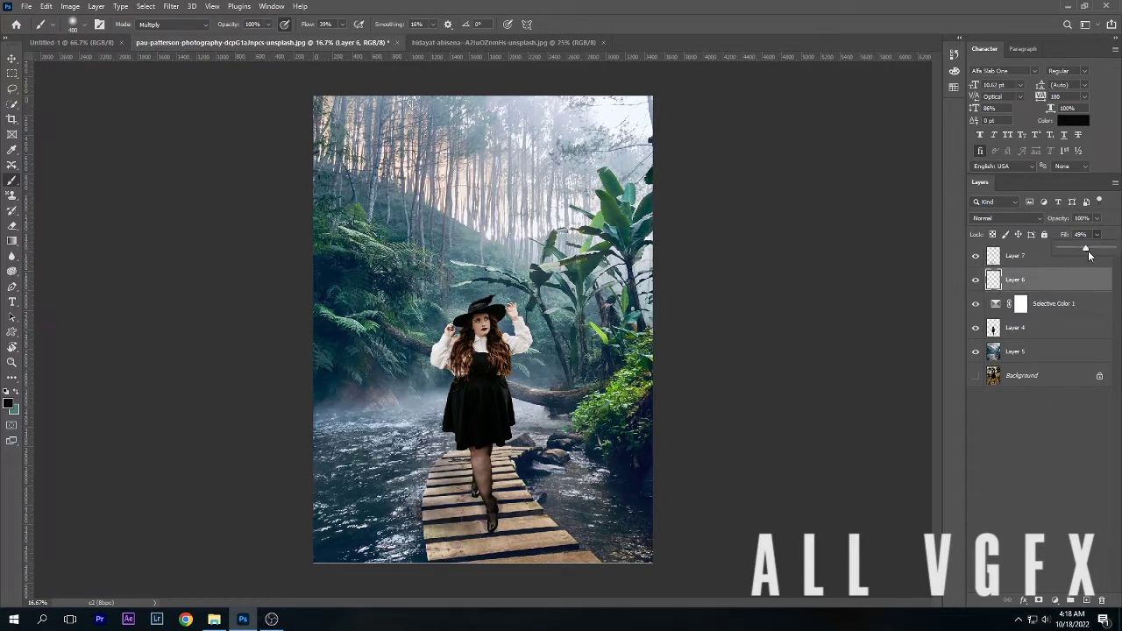
# Step: Add an Exposure layer above Layer 4, brightening via exposure, offset and gamma
pyautogui.click(1043, 327)
pyautogui.click(1055, 600)
pyautogui.click(1040, 457)
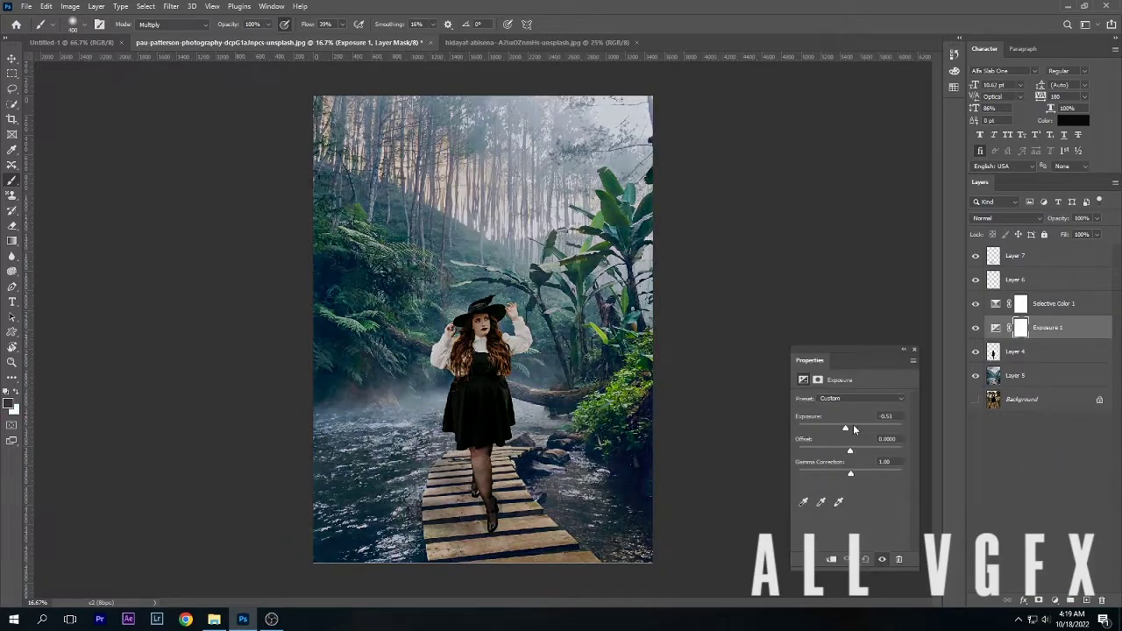
pyautogui.moveTo(853, 427)
pyautogui.mouseDown()
pyautogui.moveTo(834, 450)
pyautogui.moveTo(849, 426)
pyautogui.mouseUp()
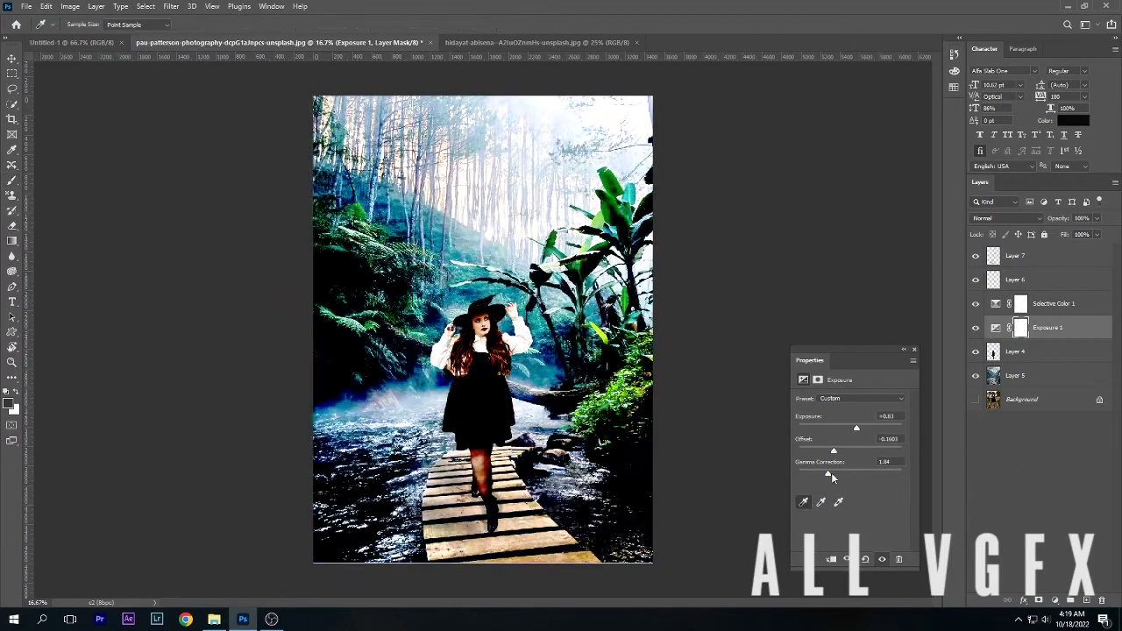
pyautogui.moveTo(850, 474)
pyautogui.mouseDown()
pyautogui.moveTo(828, 473)
pyautogui.moveTo(847, 450)
pyautogui.moveTo(836, 432)
pyautogui.mouseUp()
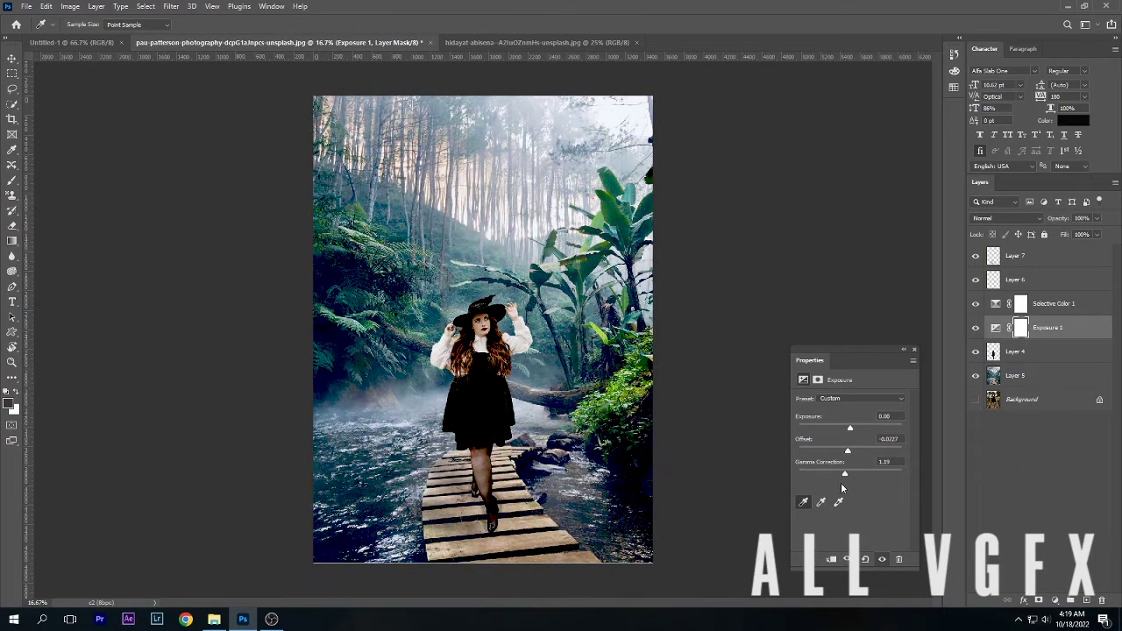
pyautogui.click(913, 348)
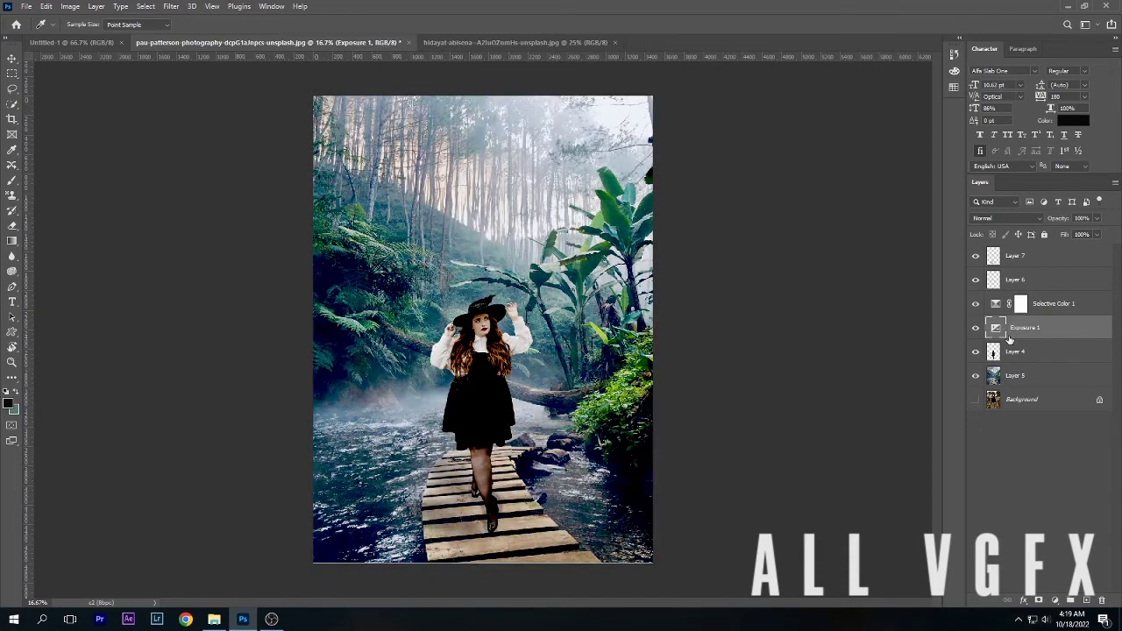
pyautogui.press('b')
# Step: Add a second, hazier Exposure layer with raised gamma, then a Vibrance layer
pyautogui.click(1054, 600)
pyautogui.click(1040, 456)
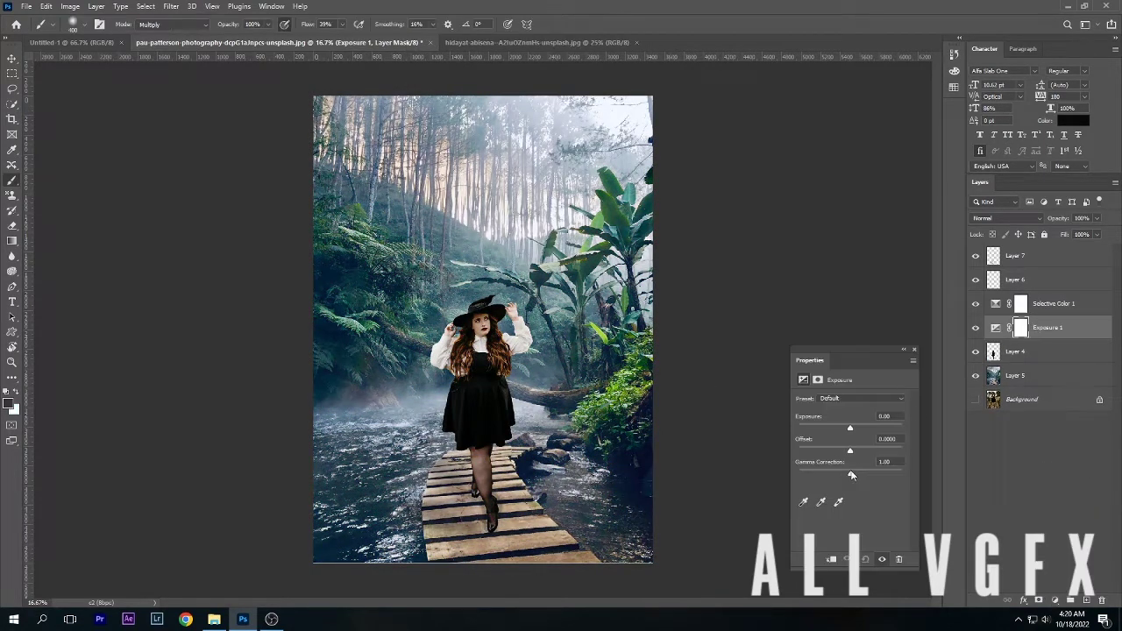
pyautogui.moveTo(851, 474); pyautogui.dragTo(848, 474)
pyautogui.moveTo(849, 428); pyautogui.dragTo(873, 420)
pyautogui.click(1054, 601)
pyautogui.click(1040, 471)
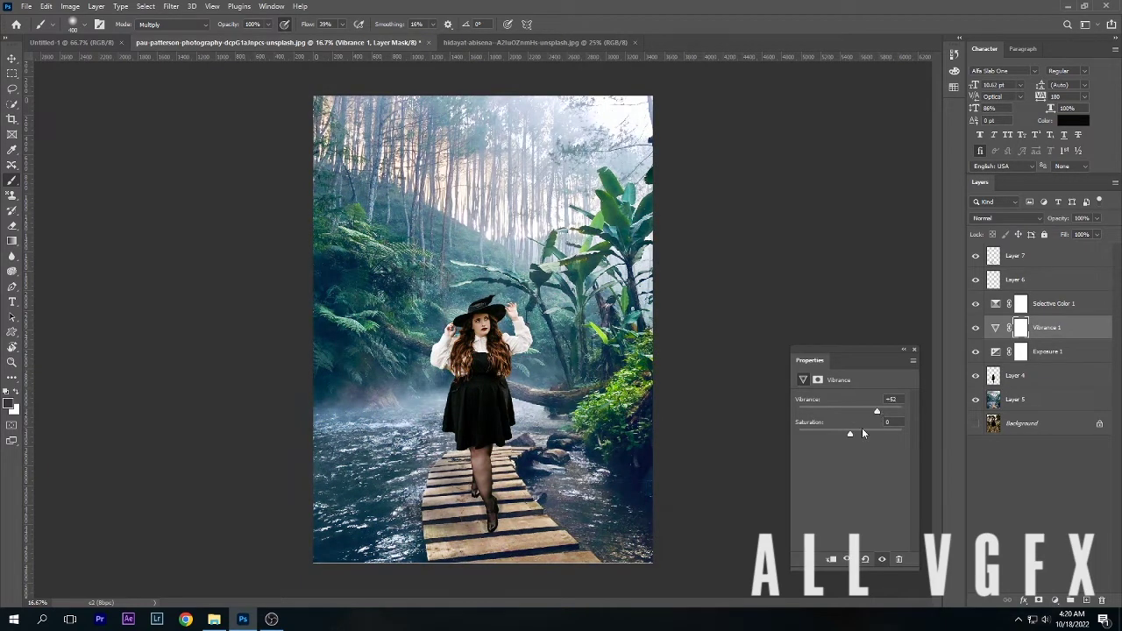
# Step: Add a Hue/Saturation layer with hue +2 and a Photo Filter layer
pyautogui.click(1055, 600)
pyautogui.click(1040, 487)
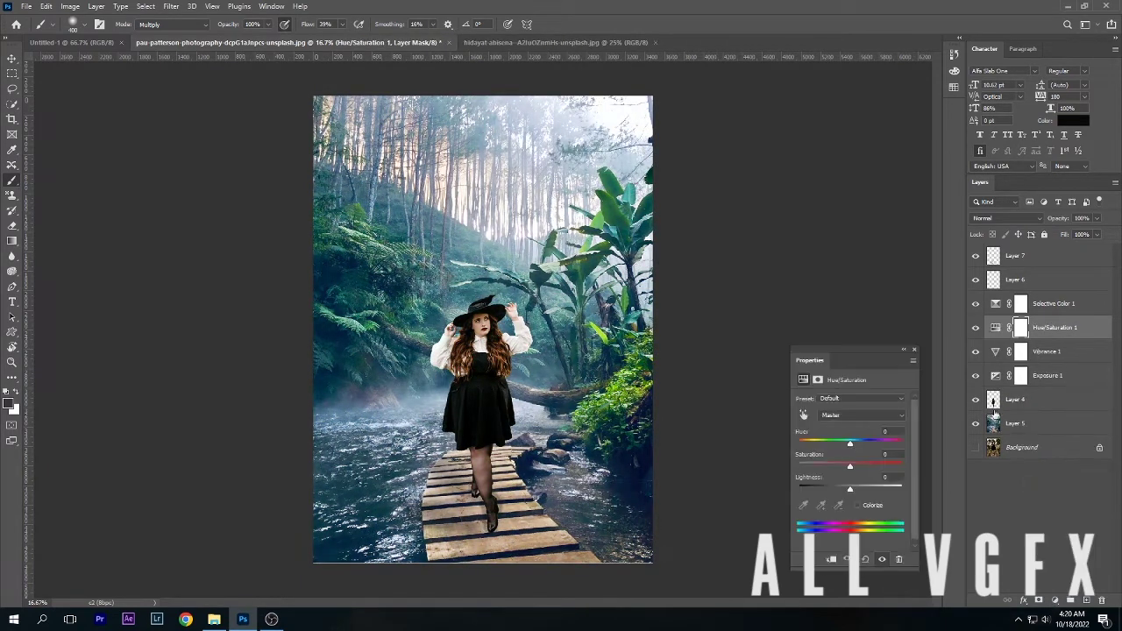
pyautogui.moveTo(850, 442); pyautogui.dragTo(852, 443)
pyautogui.click(1054, 601)
pyautogui.click(1054, 518)
# Step: Add a Channel Mixer layer and change its red and green channel mix
pyautogui.click(1054, 600)
pyautogui.click(1059, 528)
pyautogui.moveTo(862, 456)
pyautogui.mouseDown()
pyautogui.moveTo(874, 456)
pyautogui.moveTo(846, 478)
pyautogui.mouseUp()
pyautogui.click(914, 349)
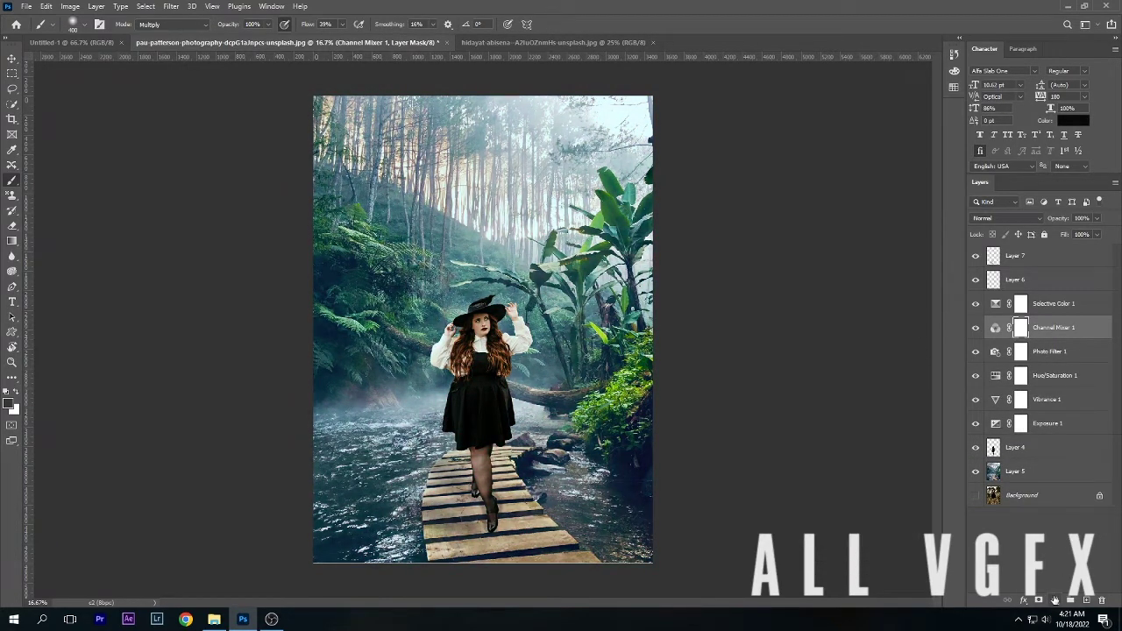
pyautogui.click(987, 219)
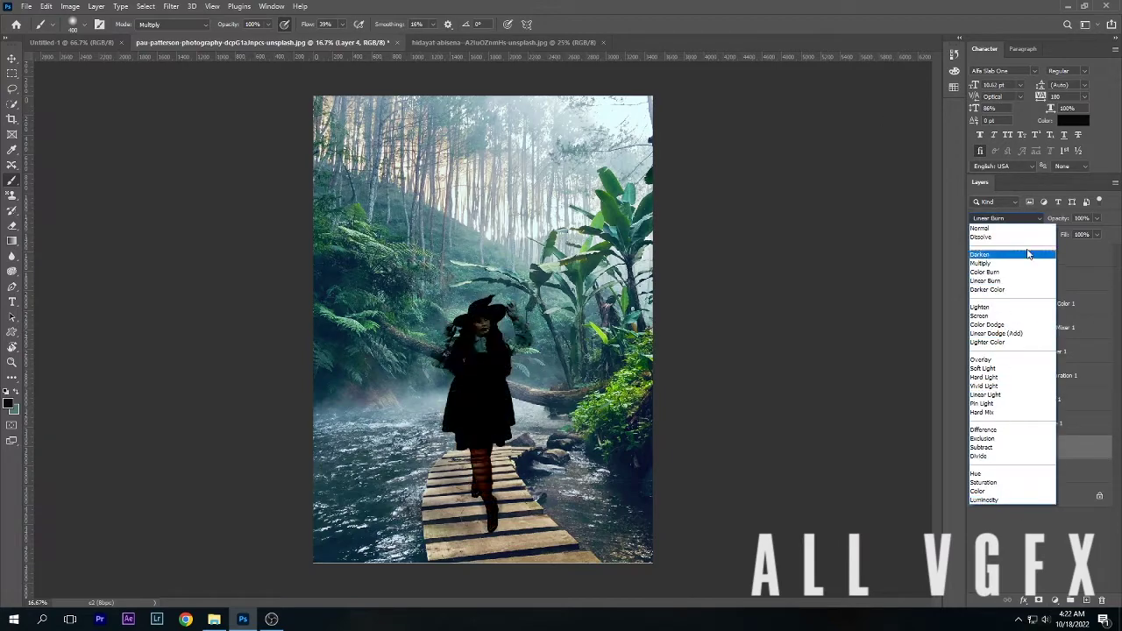
# Step: Add a Color Lookup adjustment layer set to the EdgyAmber look
pyautogui.press('Escape')
pyautogui.click(1059, 600)
pyautogui.click(1059, 538)
pyautogui.click(874, 401)
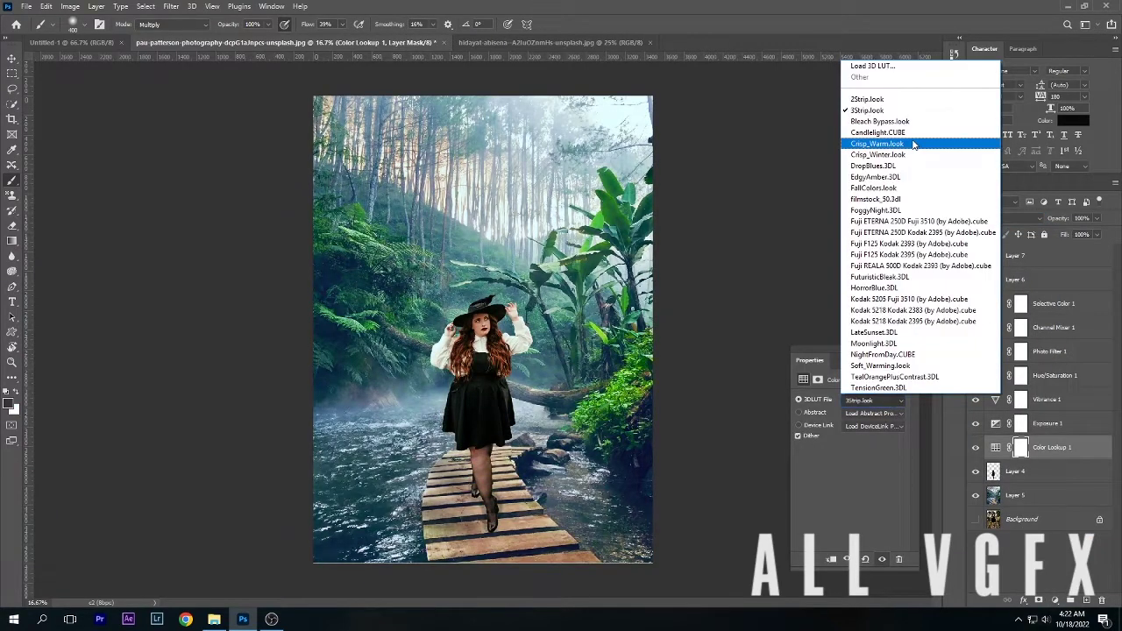
pyautogui.click(911, 132)
pyautogui.click(874, 401)
pyautogui.click(875, 176)
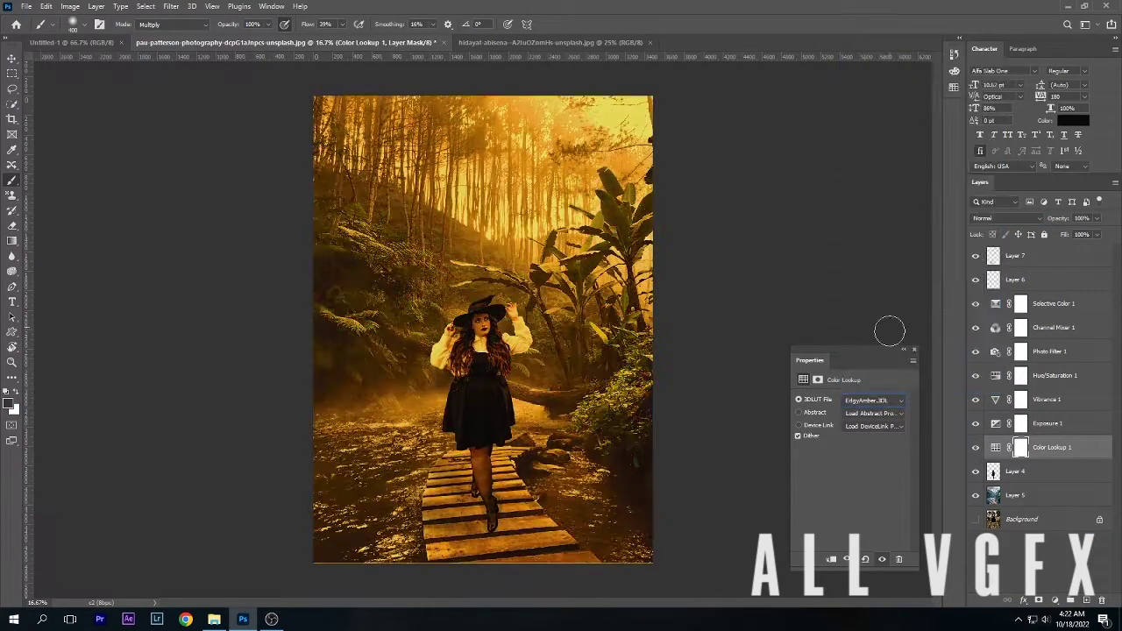
# Step: Preview the Fuji ETERNA 250D Kodak 2395 and Kodak 5205 Fuji 3510 LUT looks
pyautogui.click(874, 401)
pyautogui.click(912, 221)
pyautogui.click(877, 400)
pyautogui.click(919, 270)
pyautogui.click(877, 401)
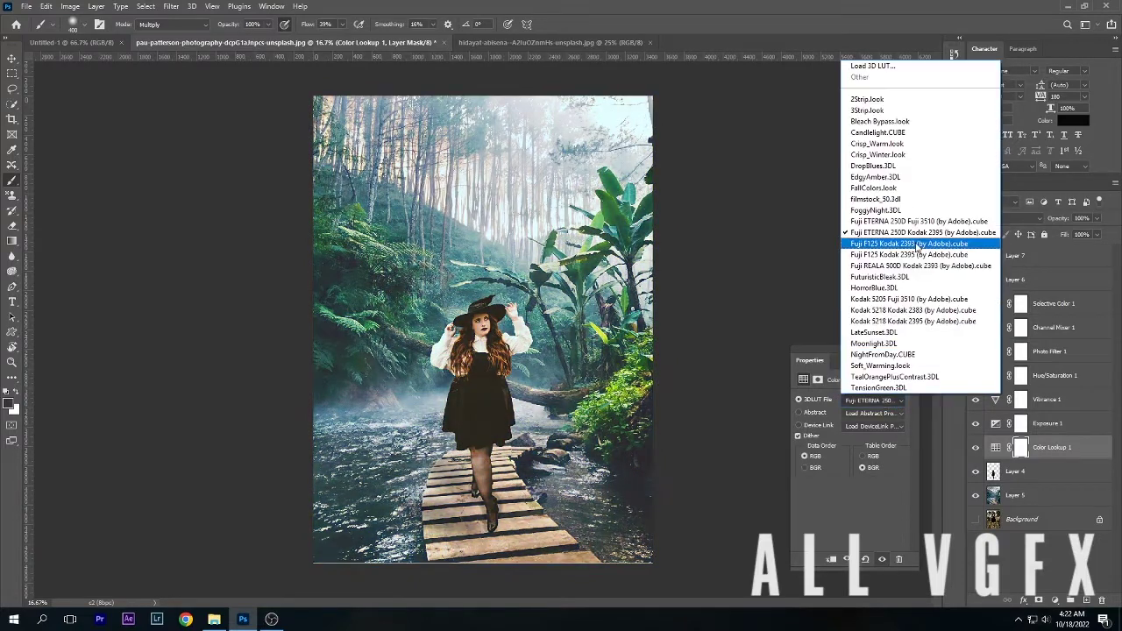
pyautogui.click(918, 244)
pyautogui.click(876, 401)
pyautogui.click(909, 299)
# Step: Preview more LUTs, including Bleach Bypass, ending on FallColors
pyautogui.click(877, 400)
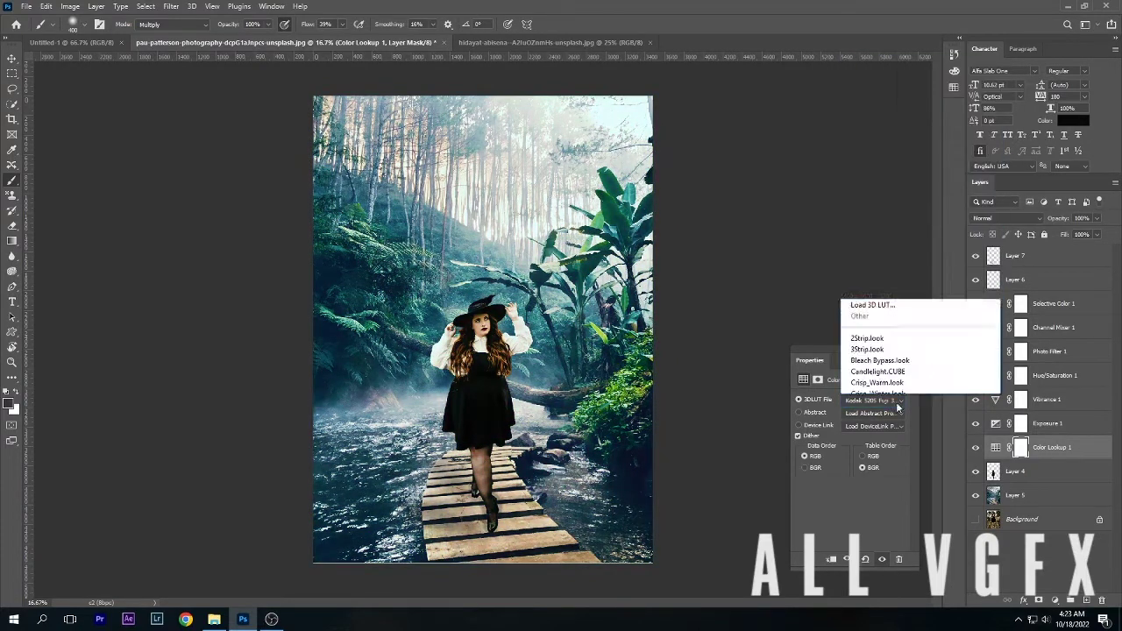
pyautogui.click(902, 350)
pyautogui.click(877, 401)
pyautogui.click(914, 338)
pyautogui.click(876, 401)
pyautogui.click(954, 126)
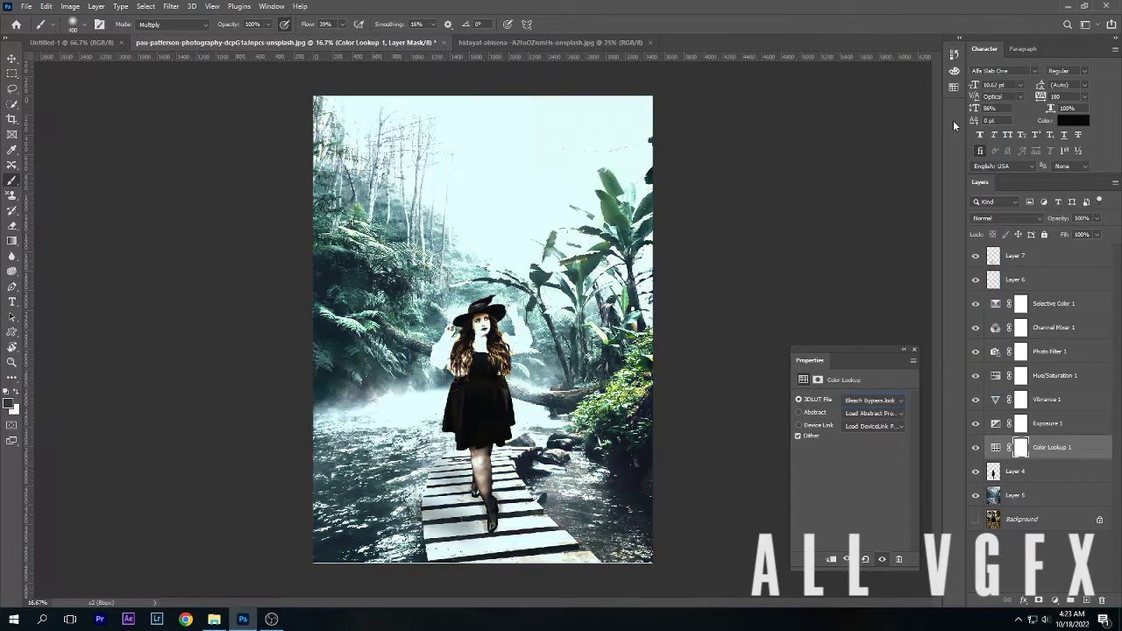
pyautogui.click(876, 400)
pyautogui.click(897, 382)
pyautogui.click(877, 400)
pyautogui.click(954, 182)
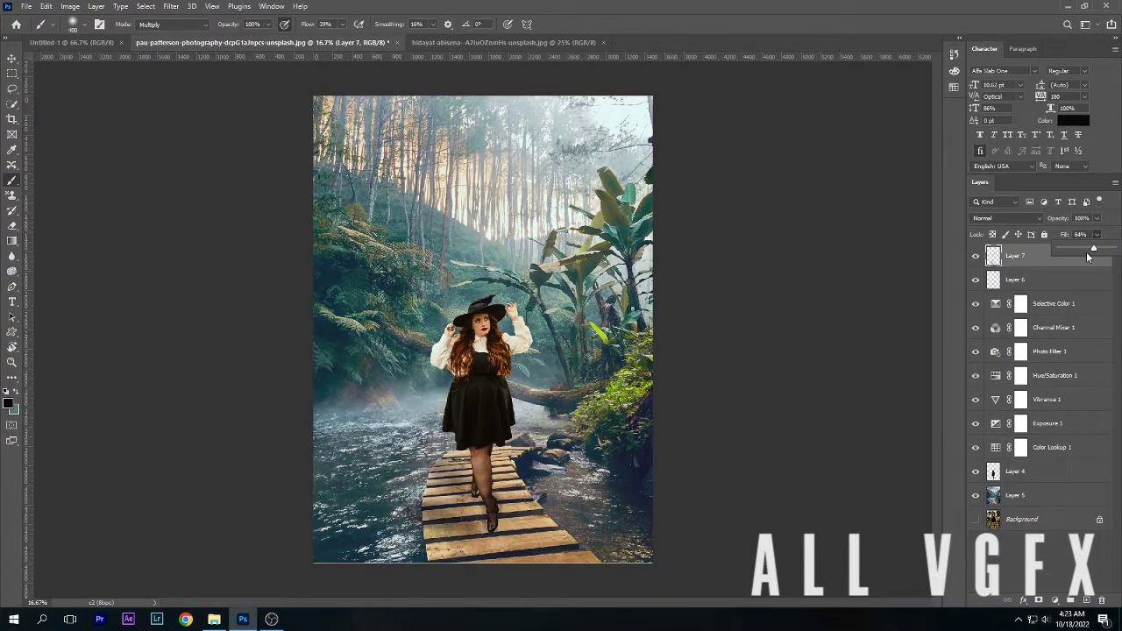
# Step: Add an Exposure layer above the forest photo that slightly darkens it
pyautogui.click(1015, 495)
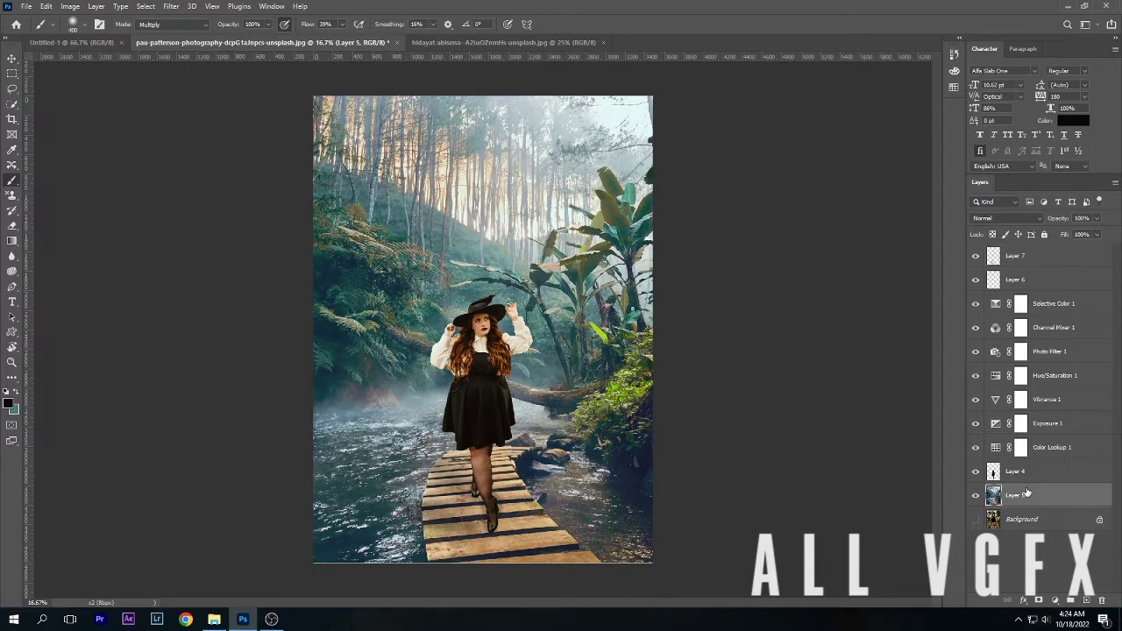
pyautogui.click(1054, 601)
pyautogui.click(1039, 460)
pyautogui.moveTo(876, 433); pyautogui.dragTo(850, 428)
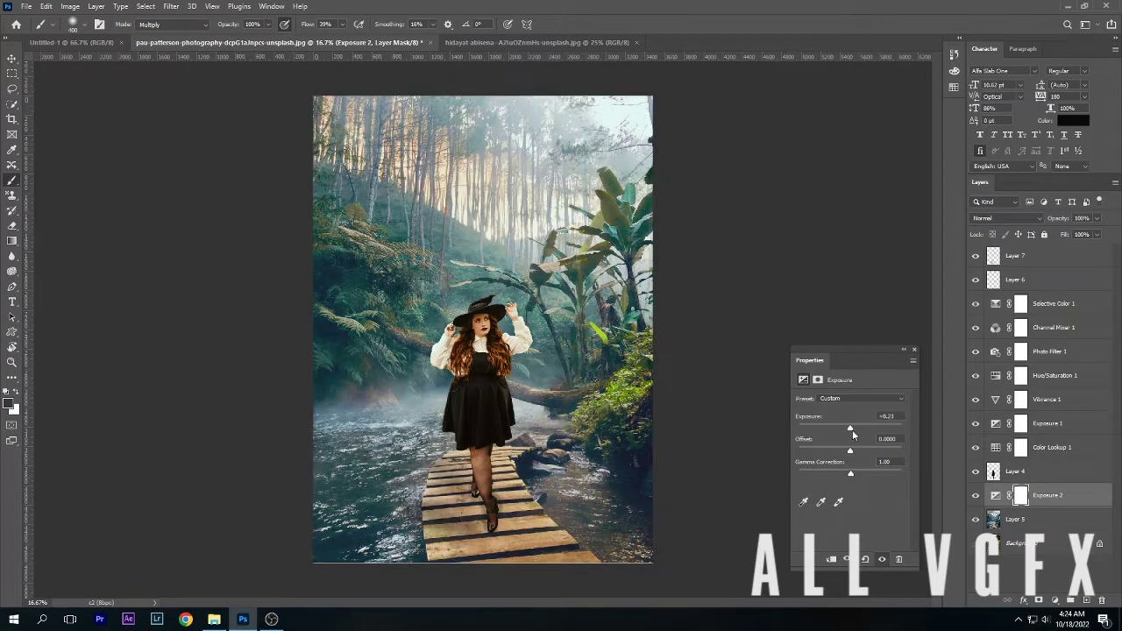
pyautogui.click(913, 349)
# Step: Try a teal noise Gradient Fill layer, then cancel it
pyautogui.click(1054, 600)
pyautogui.click(1039, 401)
pyautogui.click(745, 201)
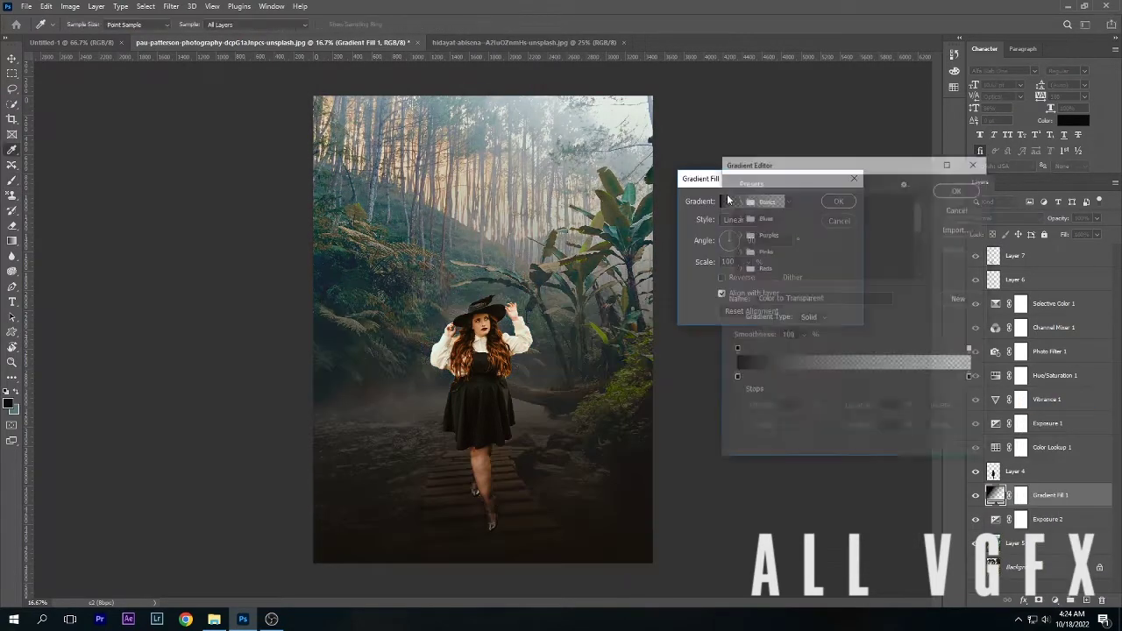
pyautogui.click(822, 378)
pyautogui.click(805, 428)
pyautogui.click(833, 453)
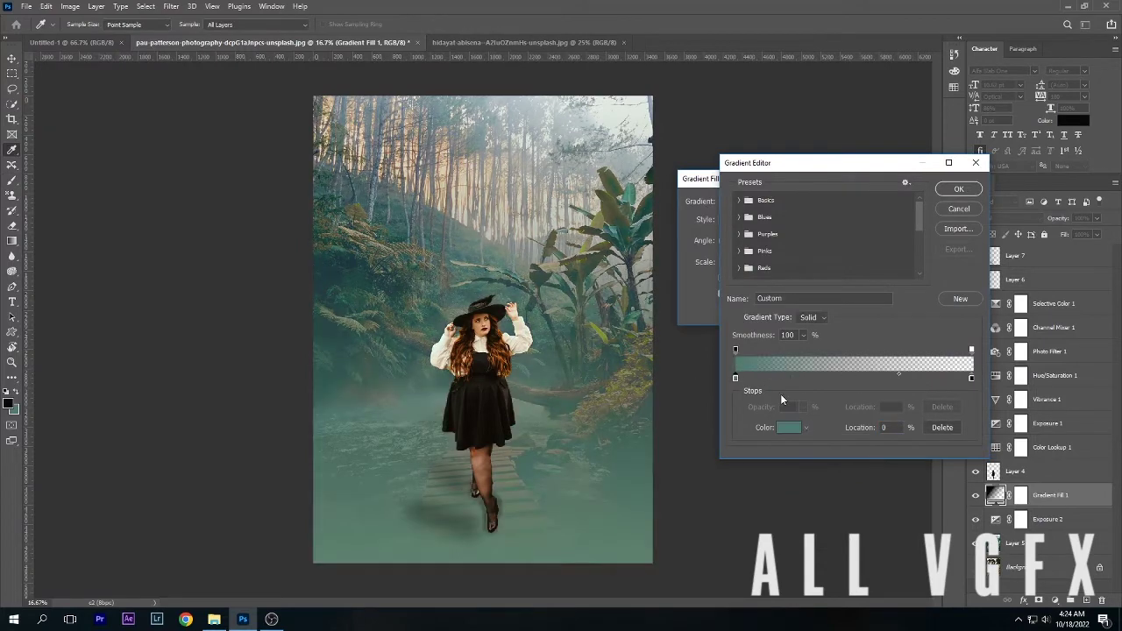
pyautogui.moveTo(780, 364); pyautogui.dragTo(861, 362)
pyautogui.click(828, 317)
pyautogui.click(810, 340)
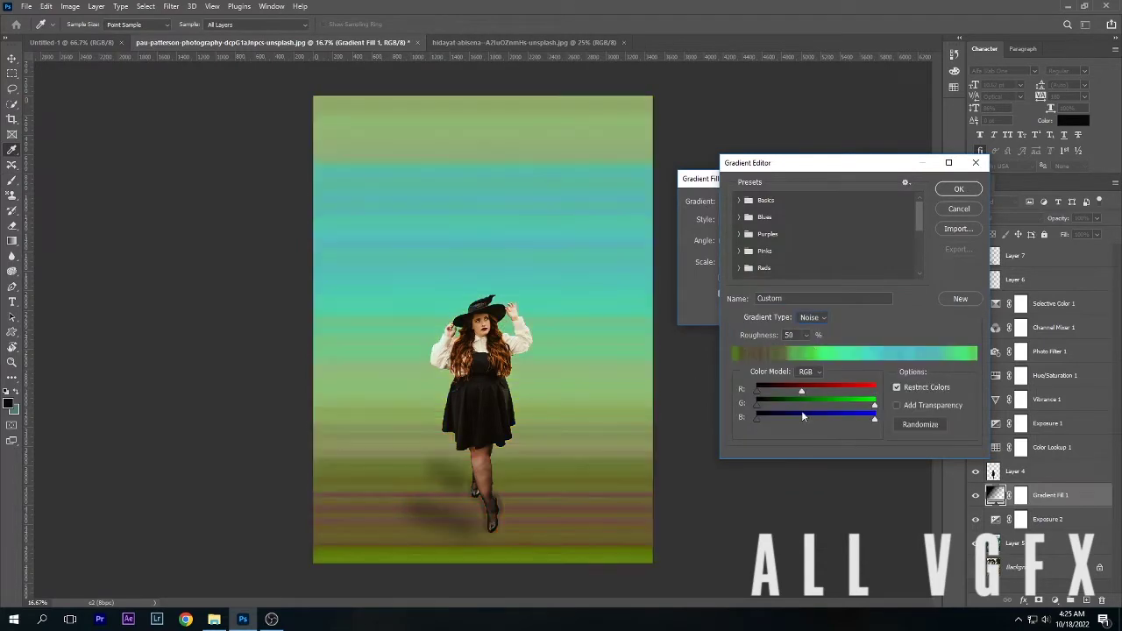
pyautogui.click(924, 419)
pyautogui.click(959, 207)
pyautogui.click(840, 222)
# Step: Add a Hue/Saturation layer shifting the forest's hue, plus a Color Balance layer
pyautogui.click(1054, 600)
pyautogui.click(1039, 524)
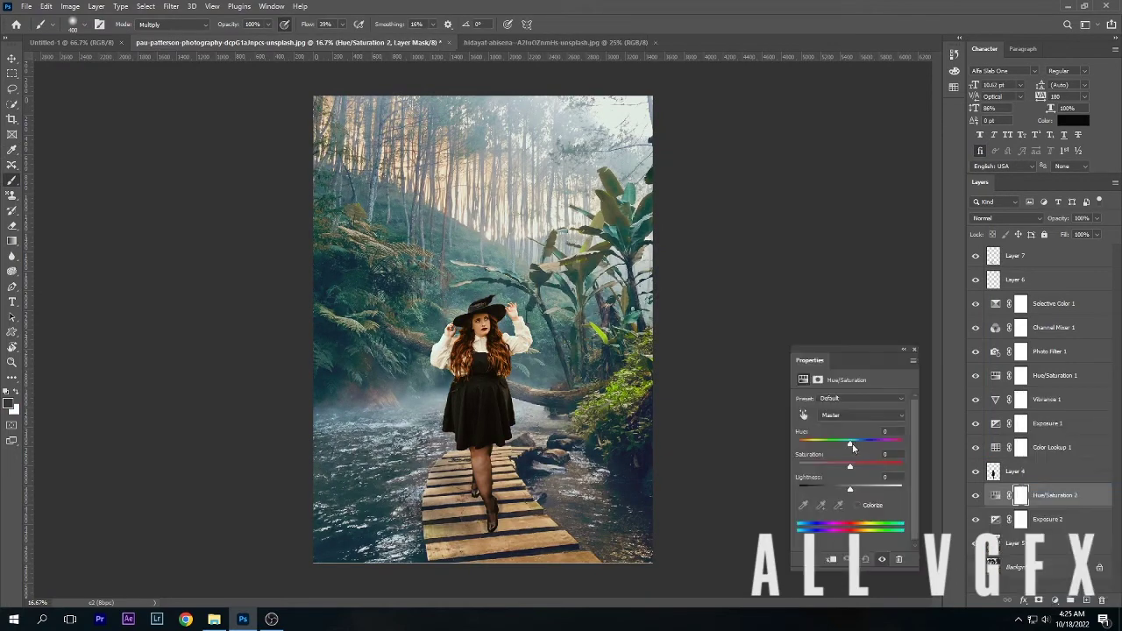
pyautogui.moveTo(850, 443); pyautogui.dragTo(822, 449)
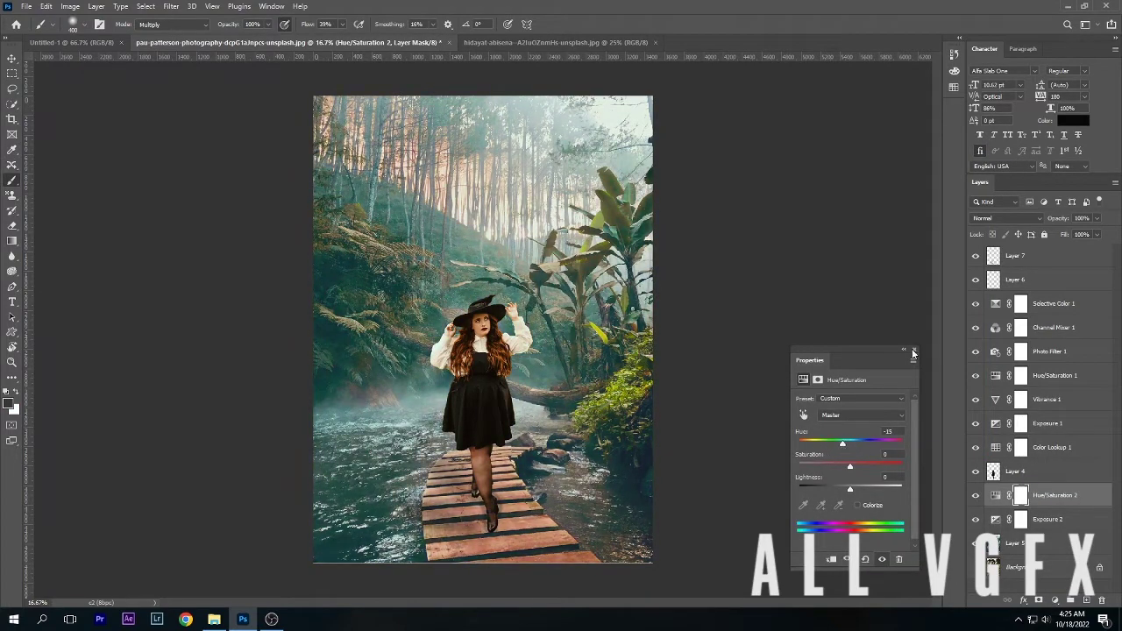
pyautogui.doubleClick(1054, 496)
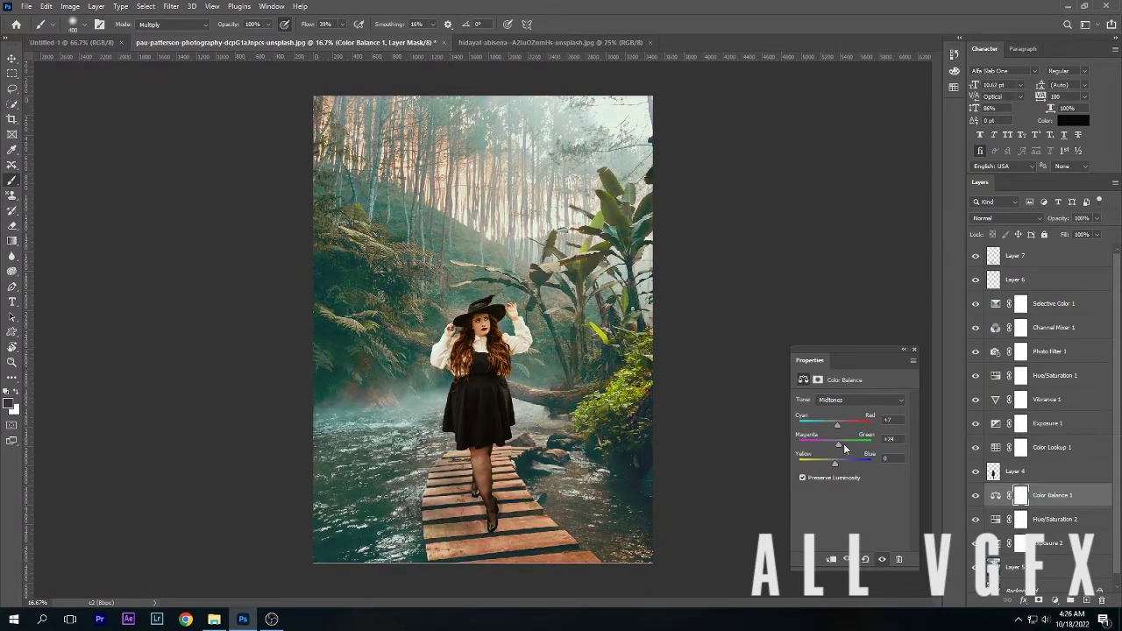
# Step: Add a Color Lookup layer with LUT looks like Candlelight, and undo a trial Invert layer
pyautogui.click(1054, 600)
pyautogui.click(1052, 531)
pyautogui.click(872, 400)
pyautogui.click(877, 141)
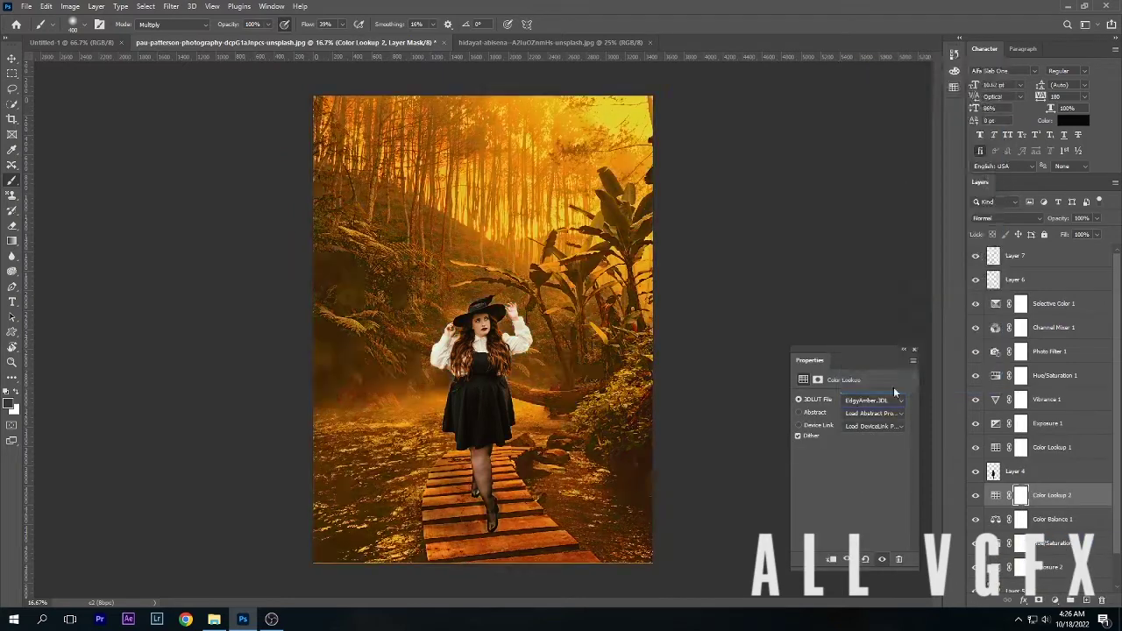
pyautogui.click(881, 401)
pyautogui.click(918, 365)
pyautogui.click(1054, 600)
pyautogui.click(1052, 558)
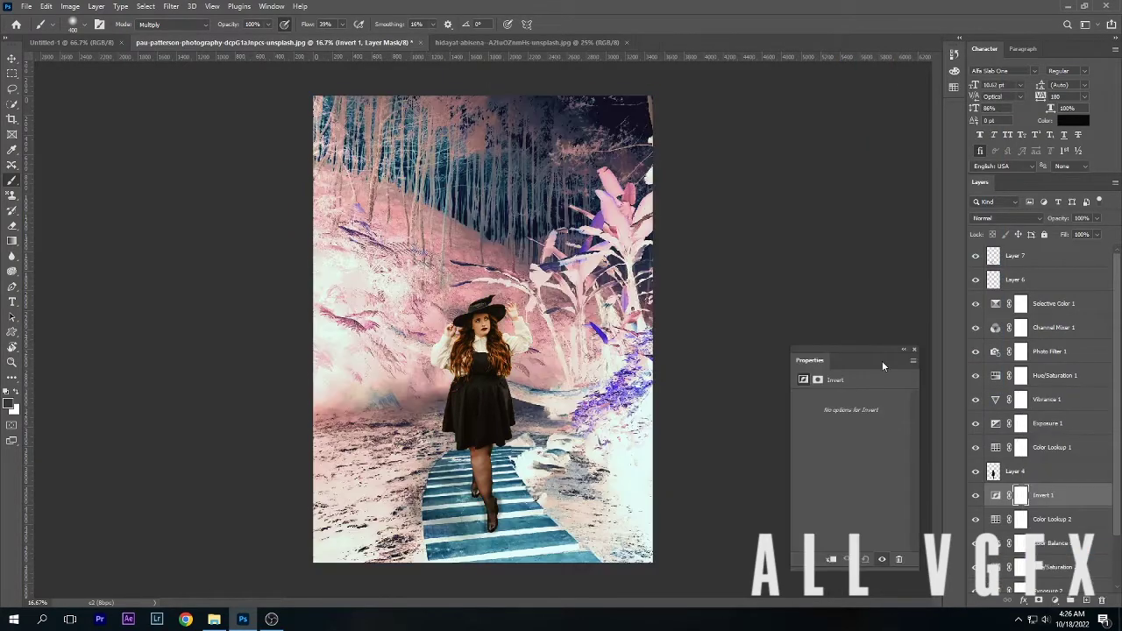
pyautogui.hotkey('ctrl', 'z')
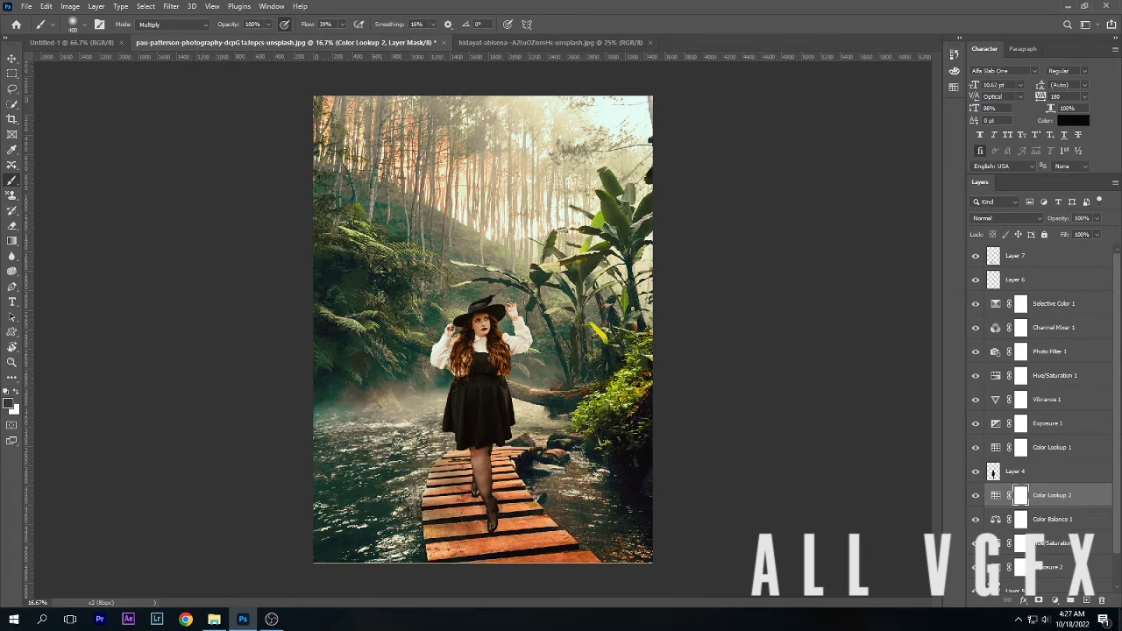
# Step: Save the composite as the Photoshop PSD 'jaswal design 0.8'
pyautogui.hotkey('ctrl', 'shift', 's')
pyautogui.write('jaswal desi')
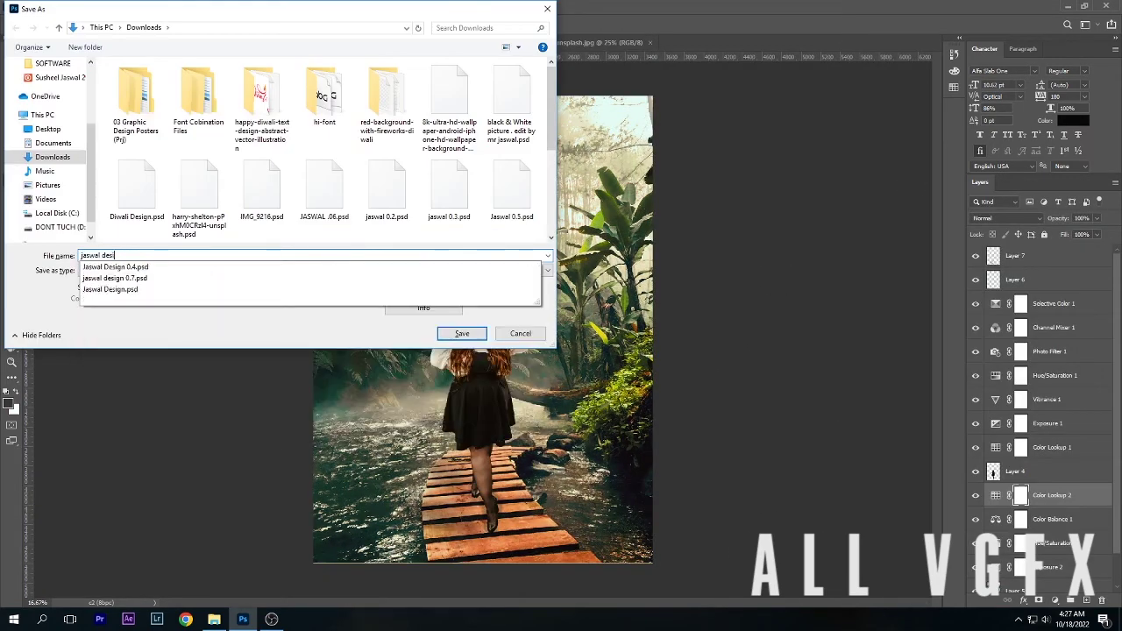
pyautogui.write('gn 0.8')
pyautogui.press('Return')
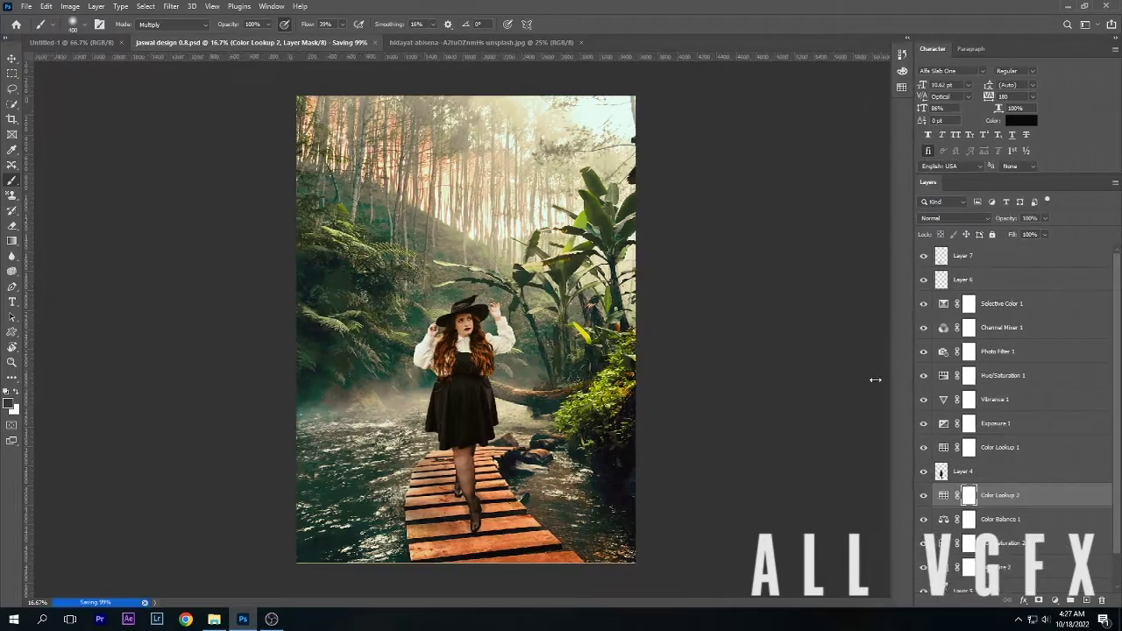